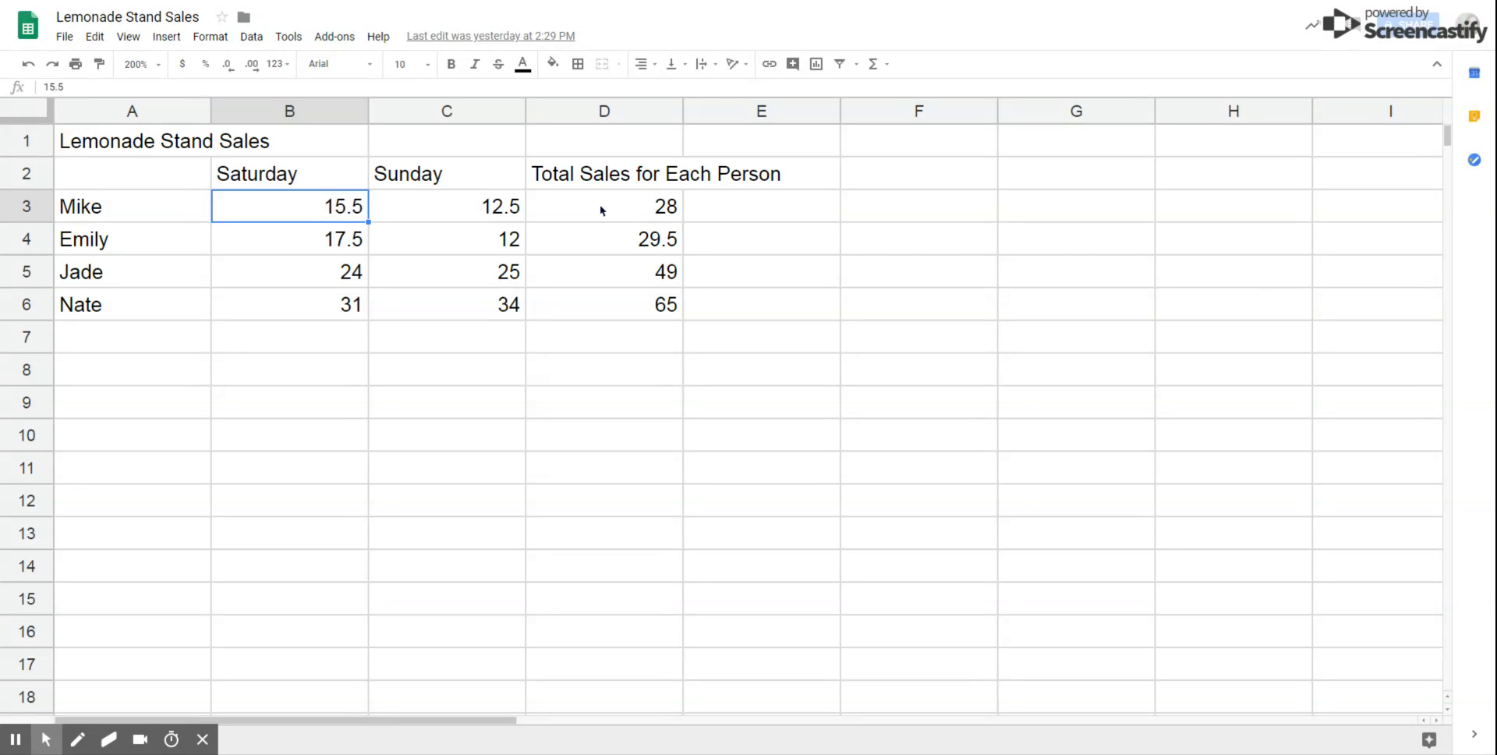
Step: Enter the label 'Total Sales Per Day' in cell A7
left_click(601, 209)
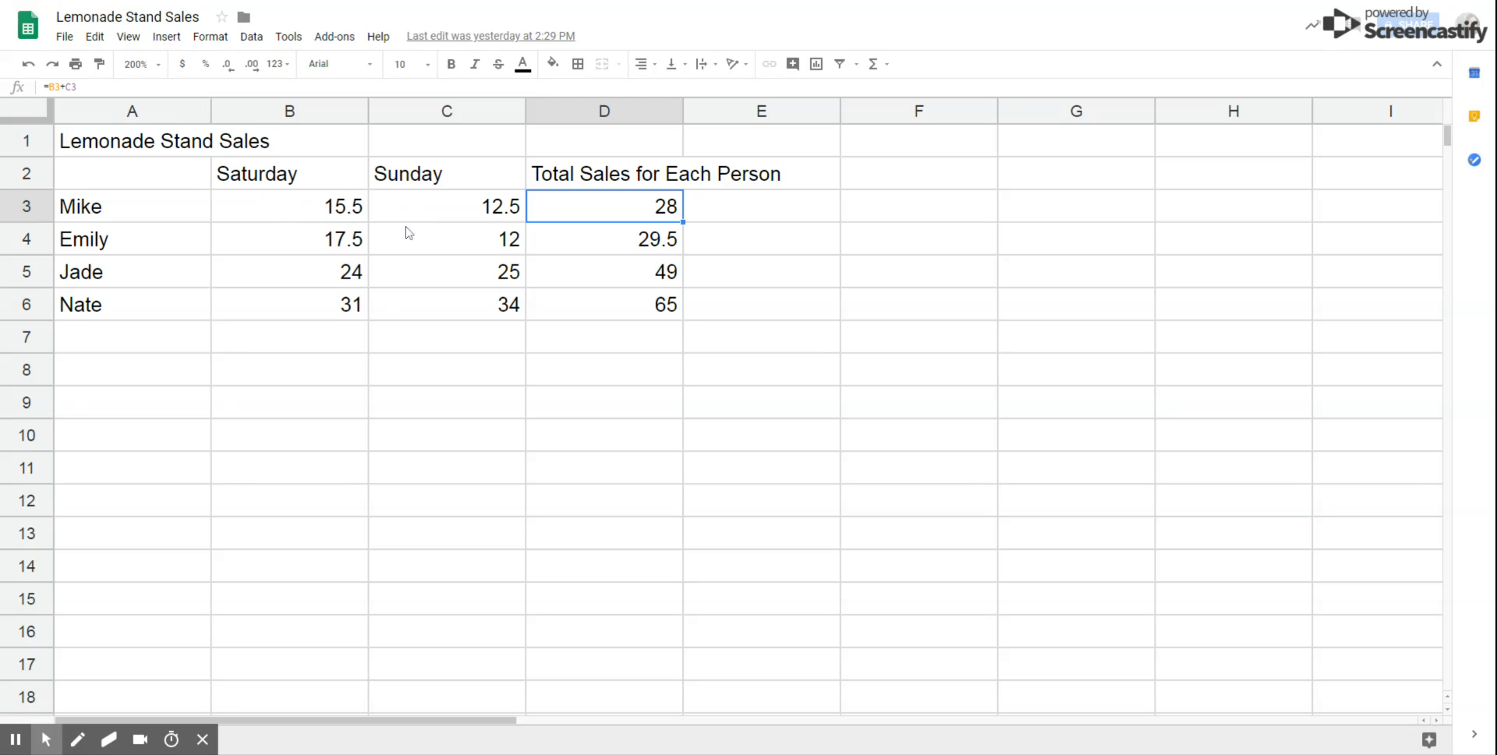
left_click(154, 344)
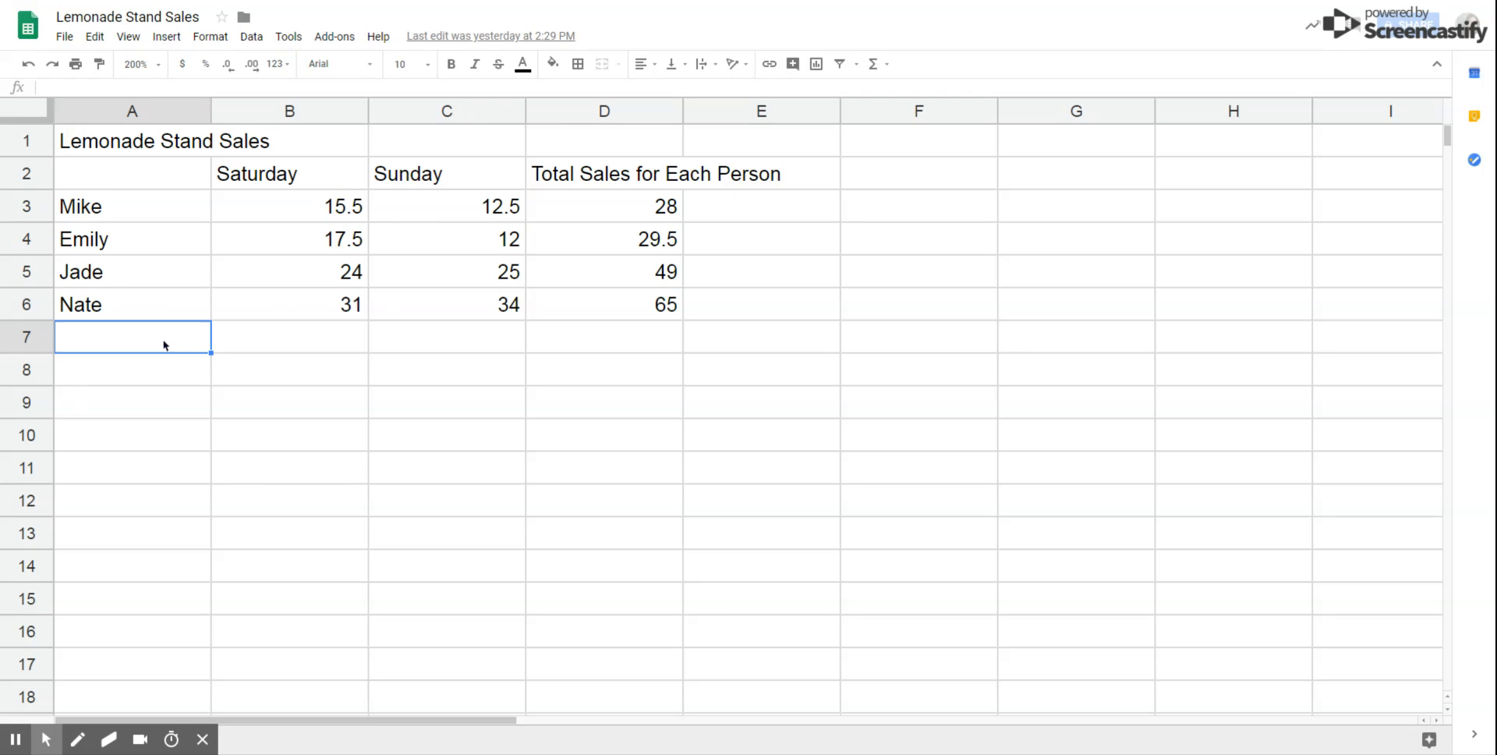
type("Total")
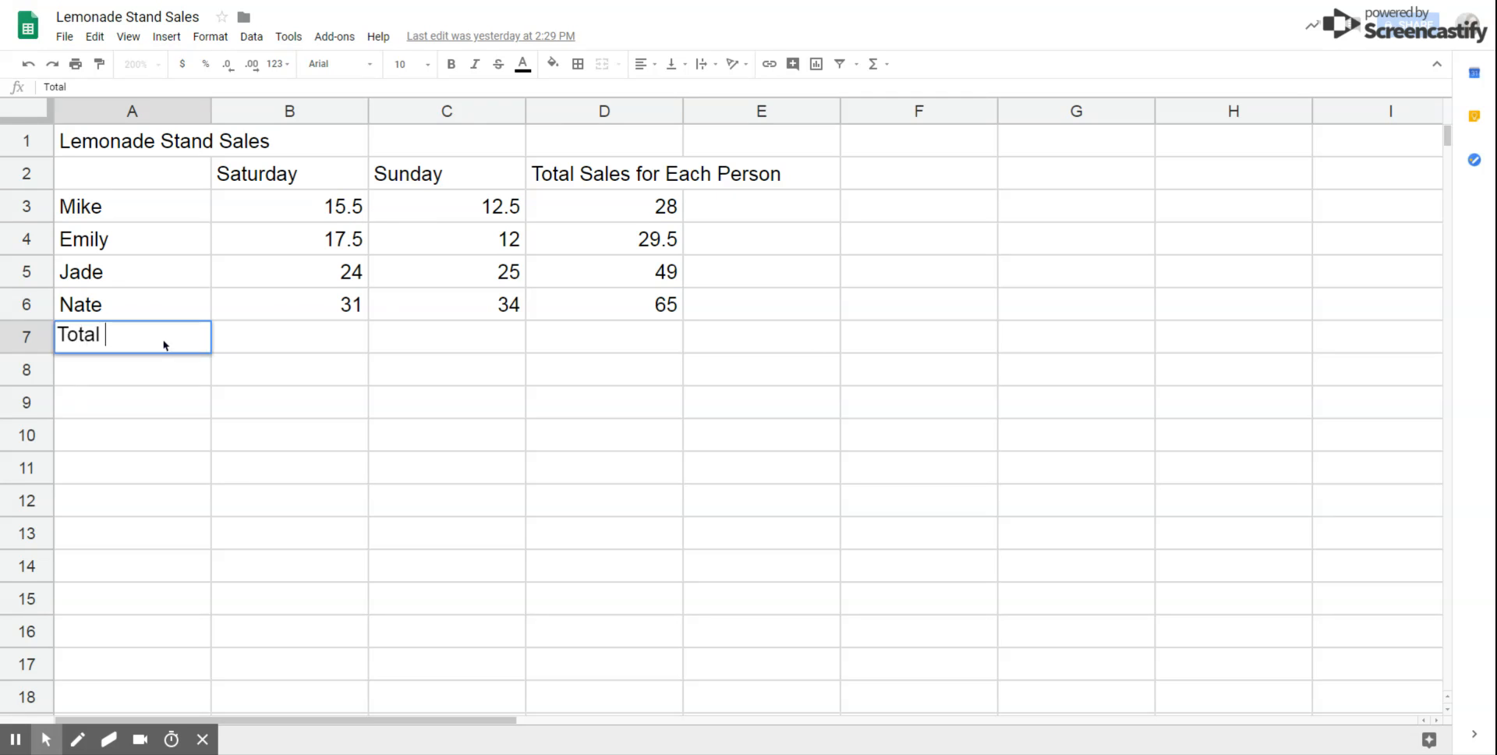
type(" Sales Per Day")
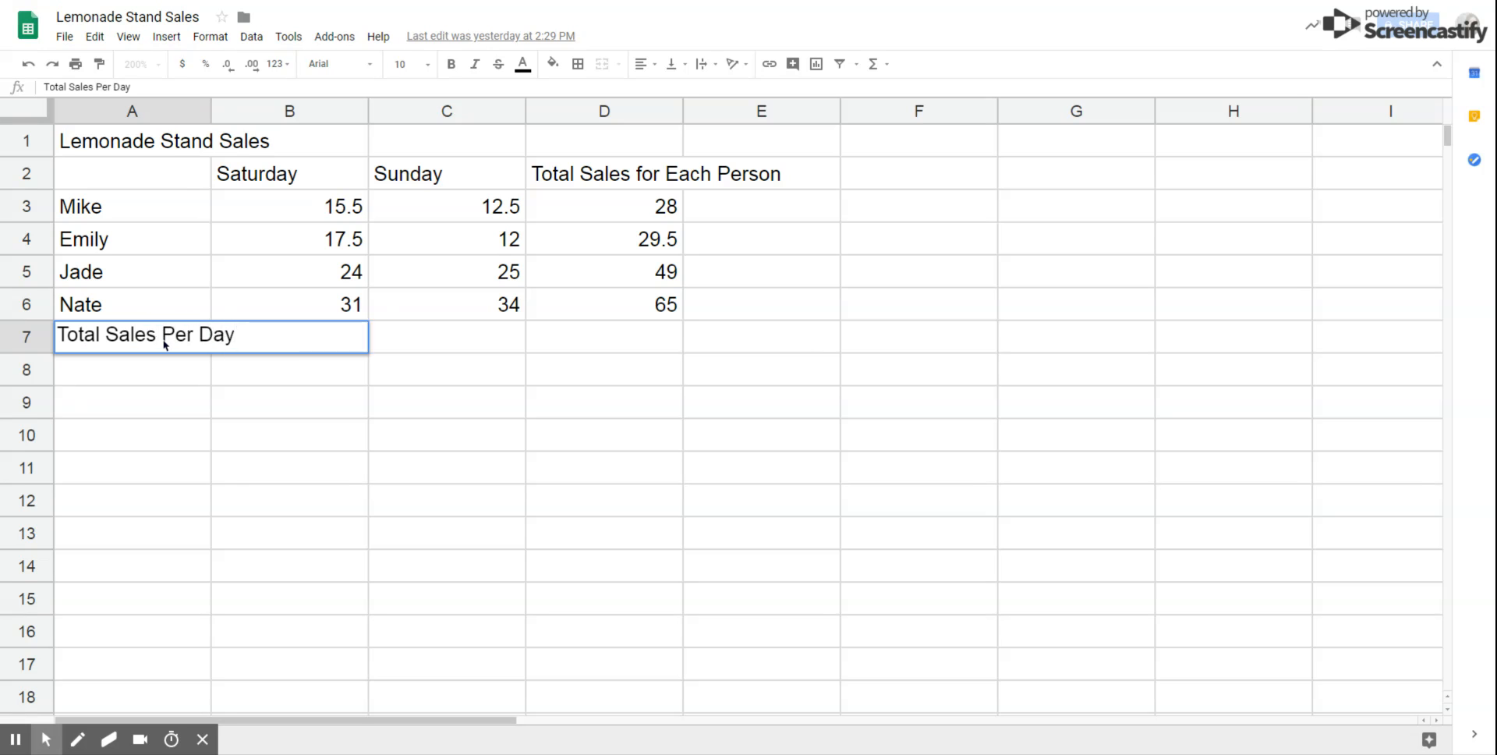
key("Return")
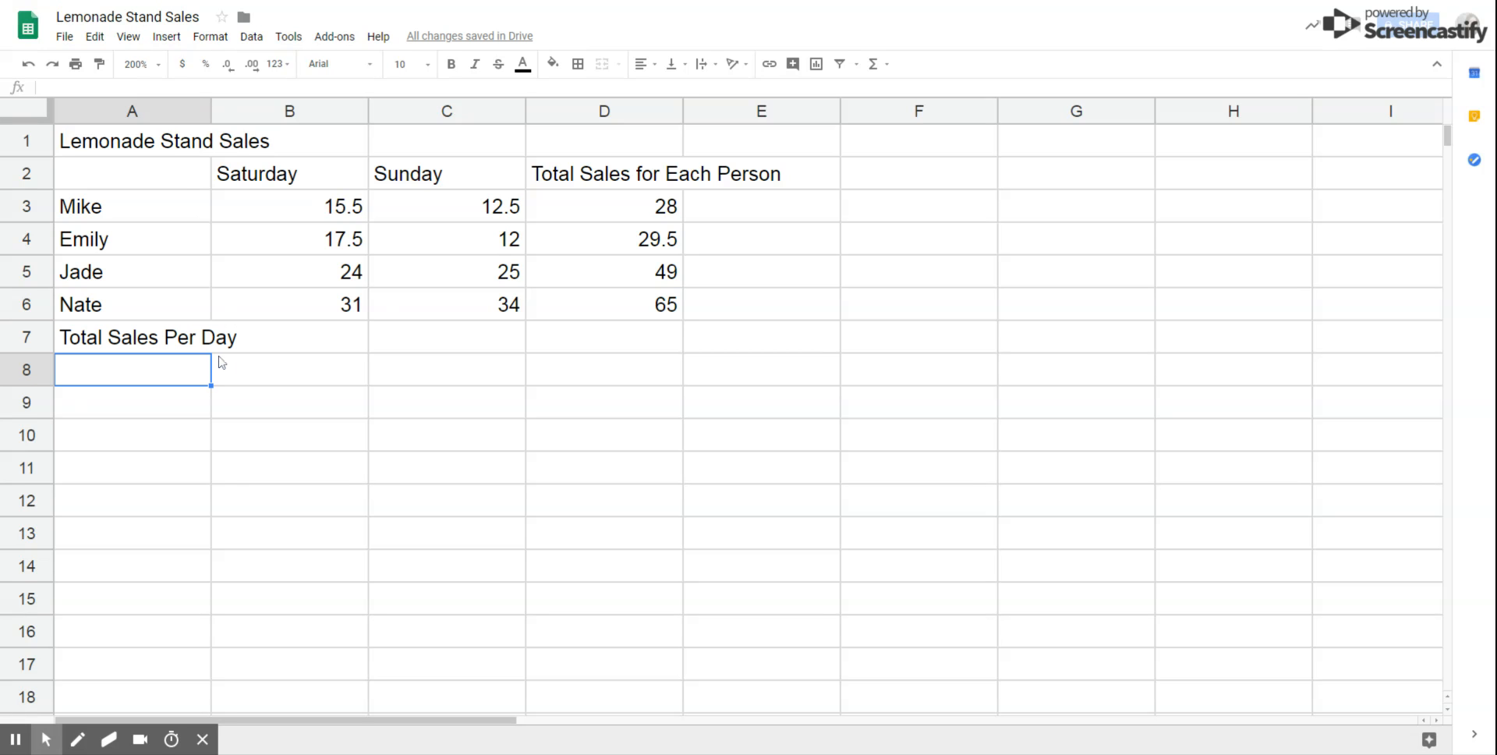
left_click(284, 340)
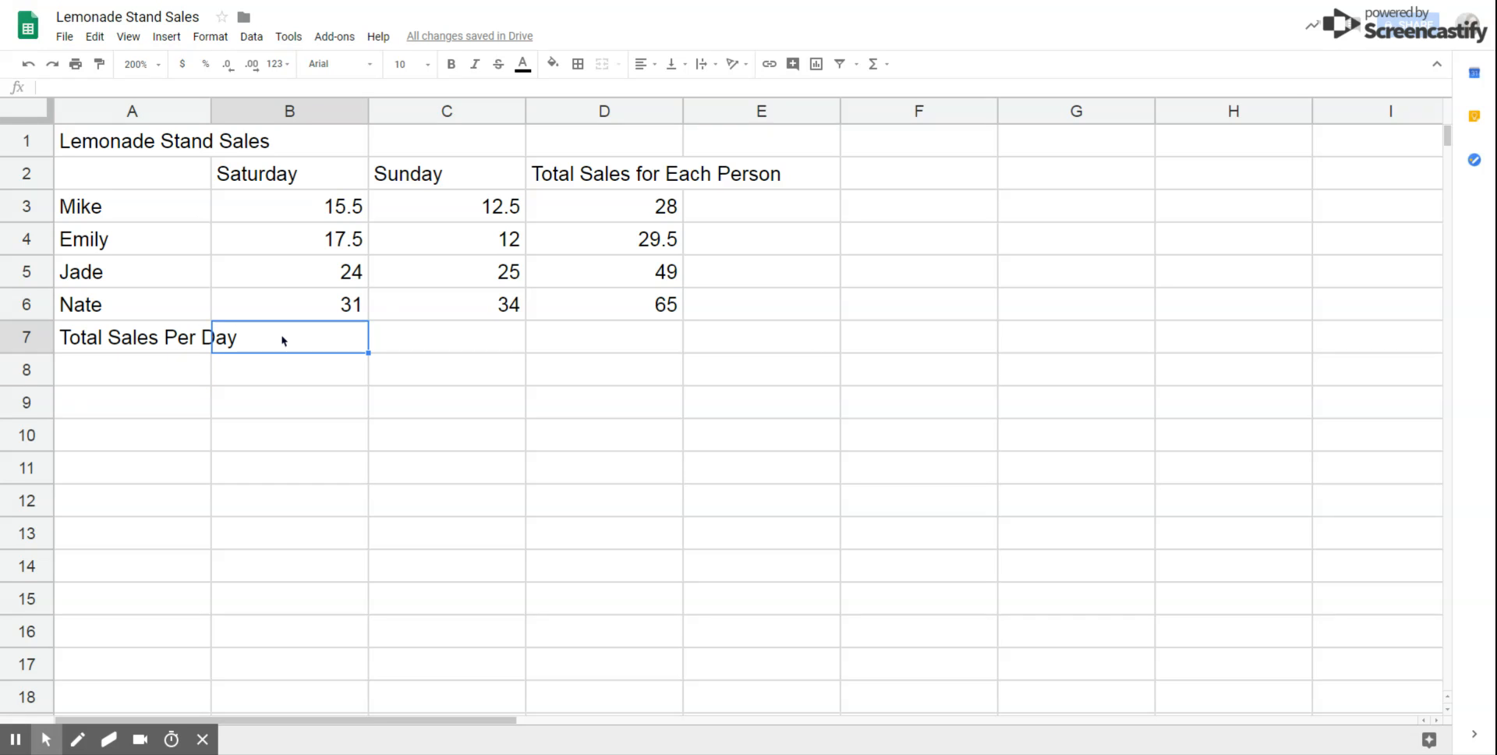
Step: Enter =B3+B4+B5+B6 in B7 so Saturday's total shows 88
type("=")
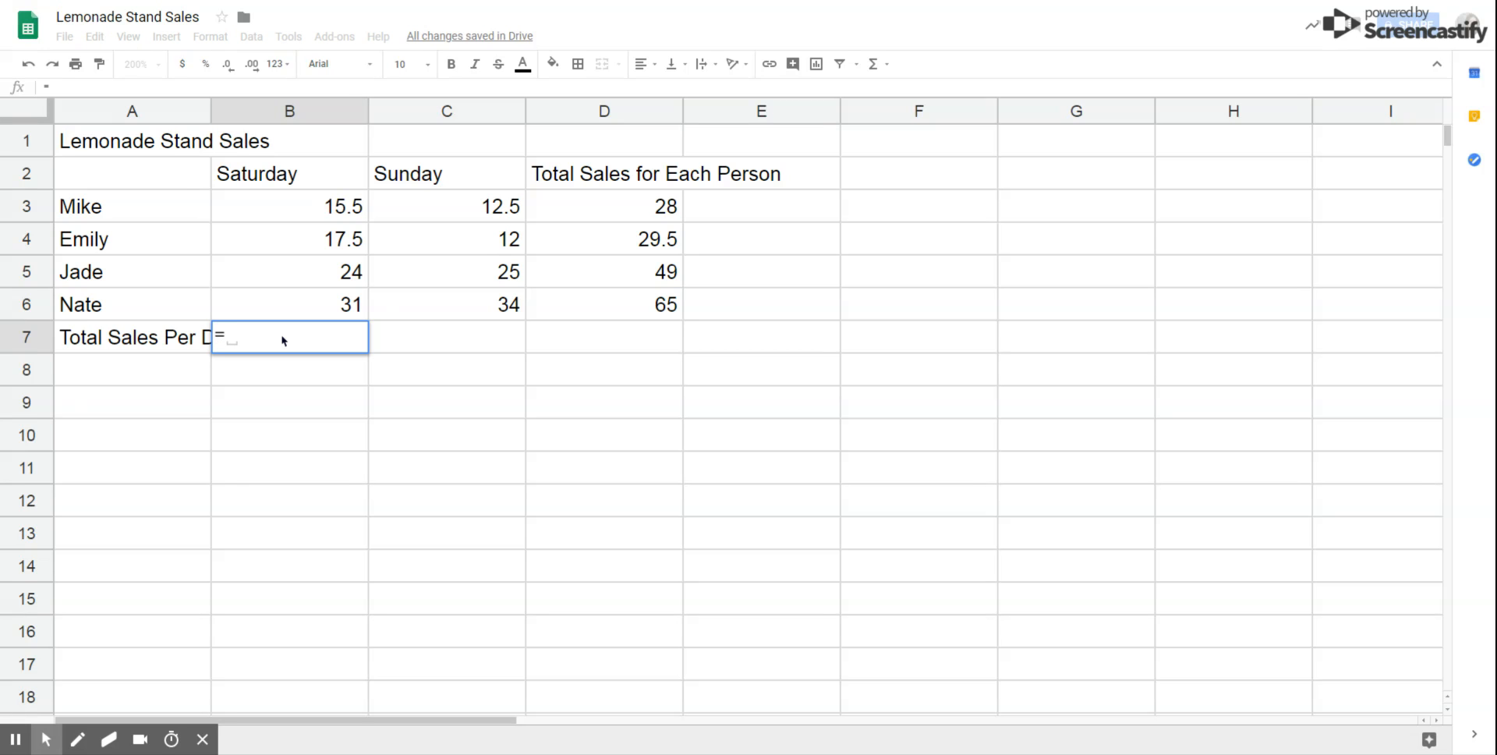
left_click(271, 214)
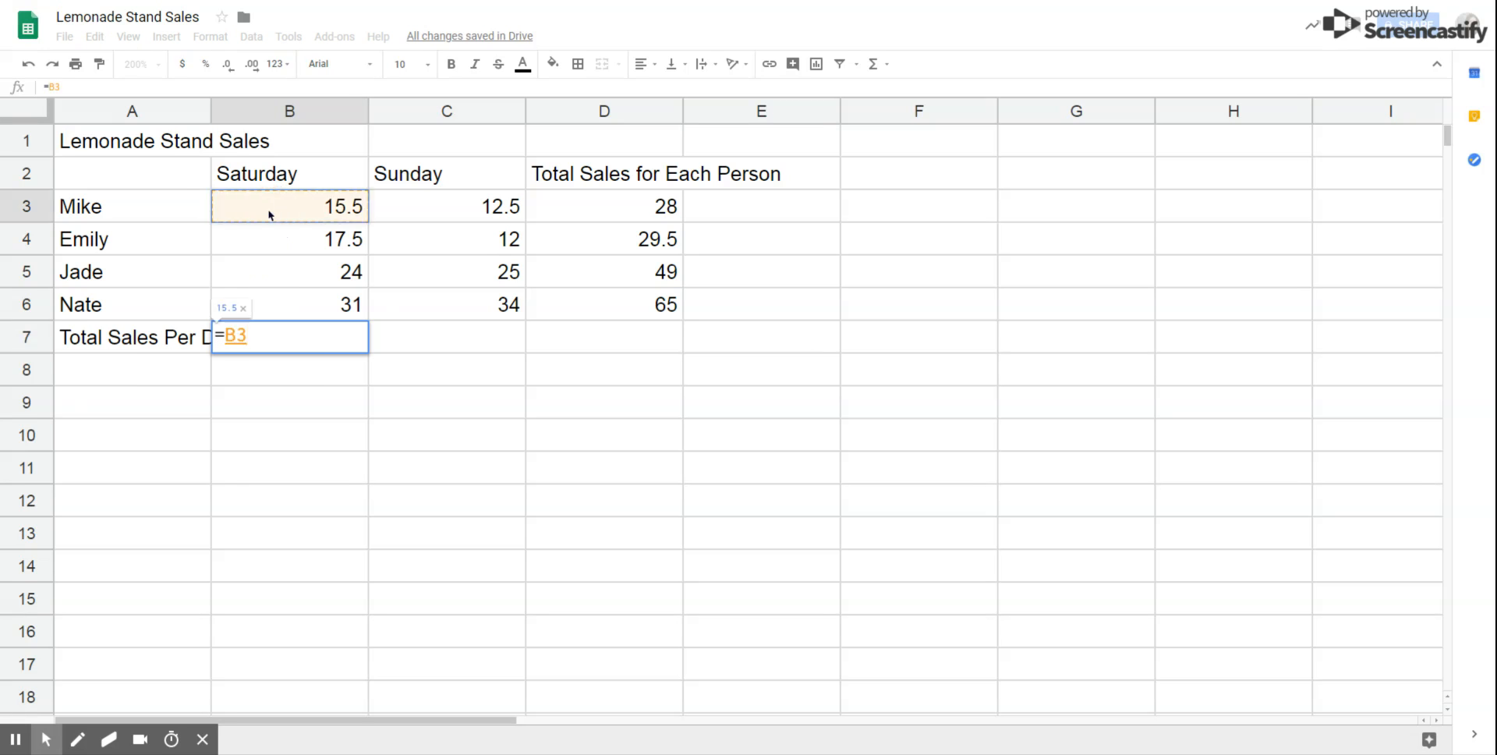
type("+")
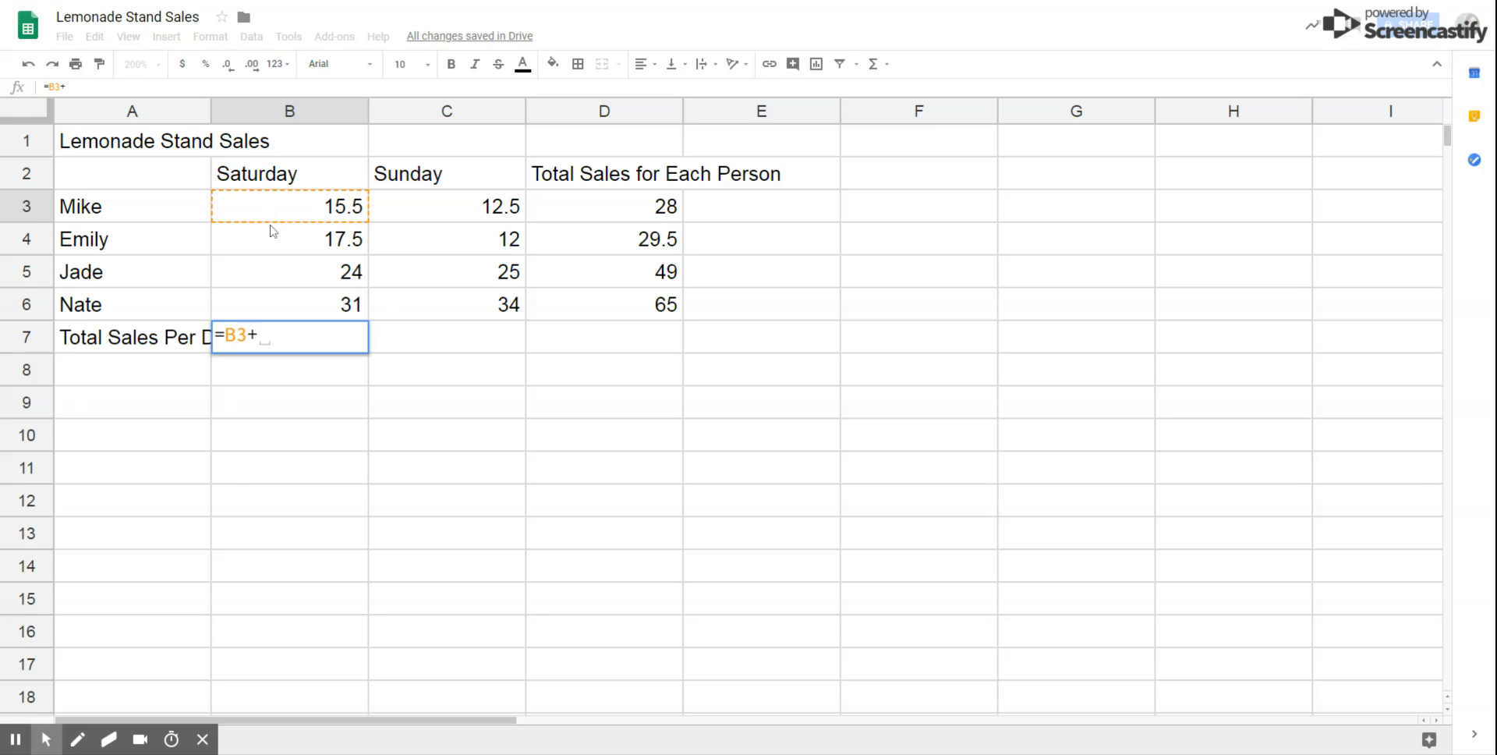
left_click(274, 248)
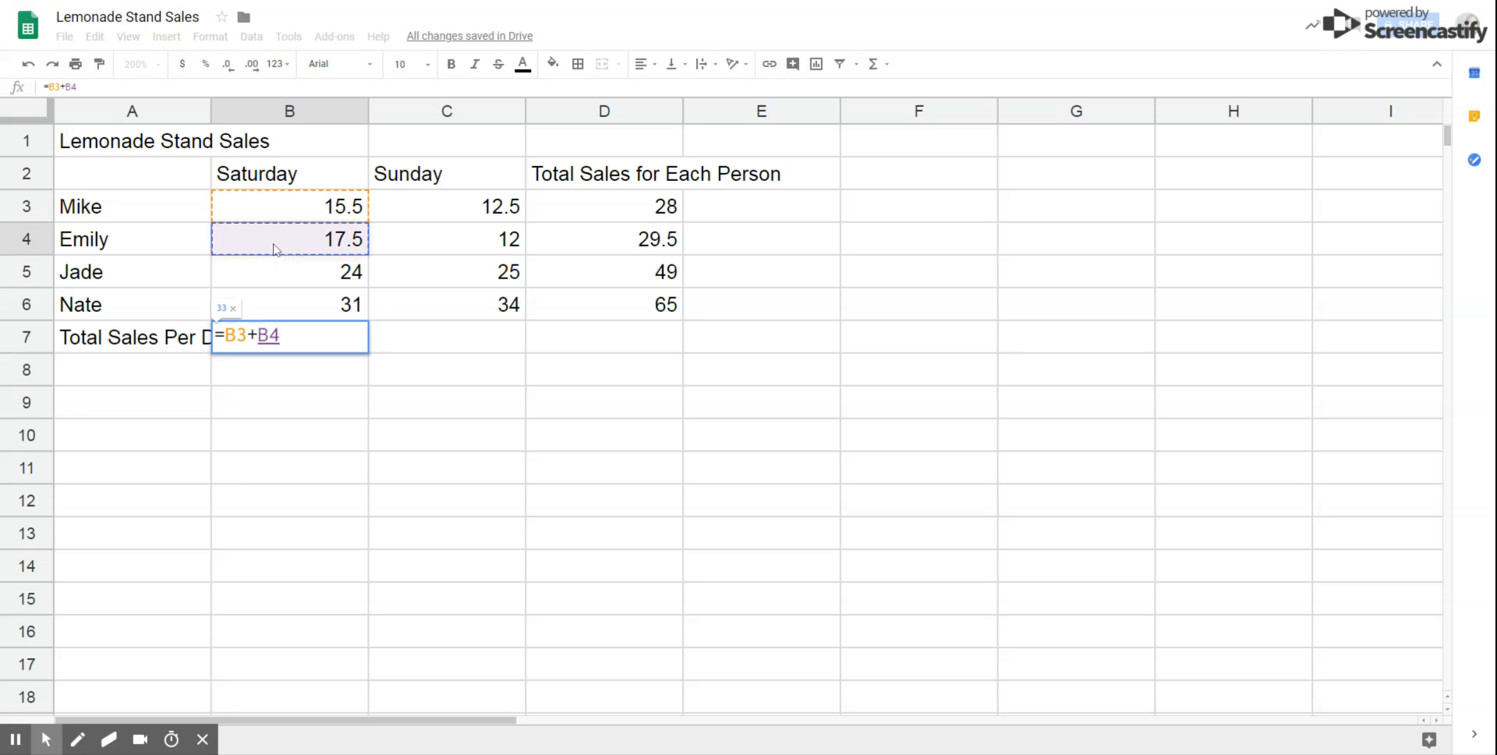
type("+")
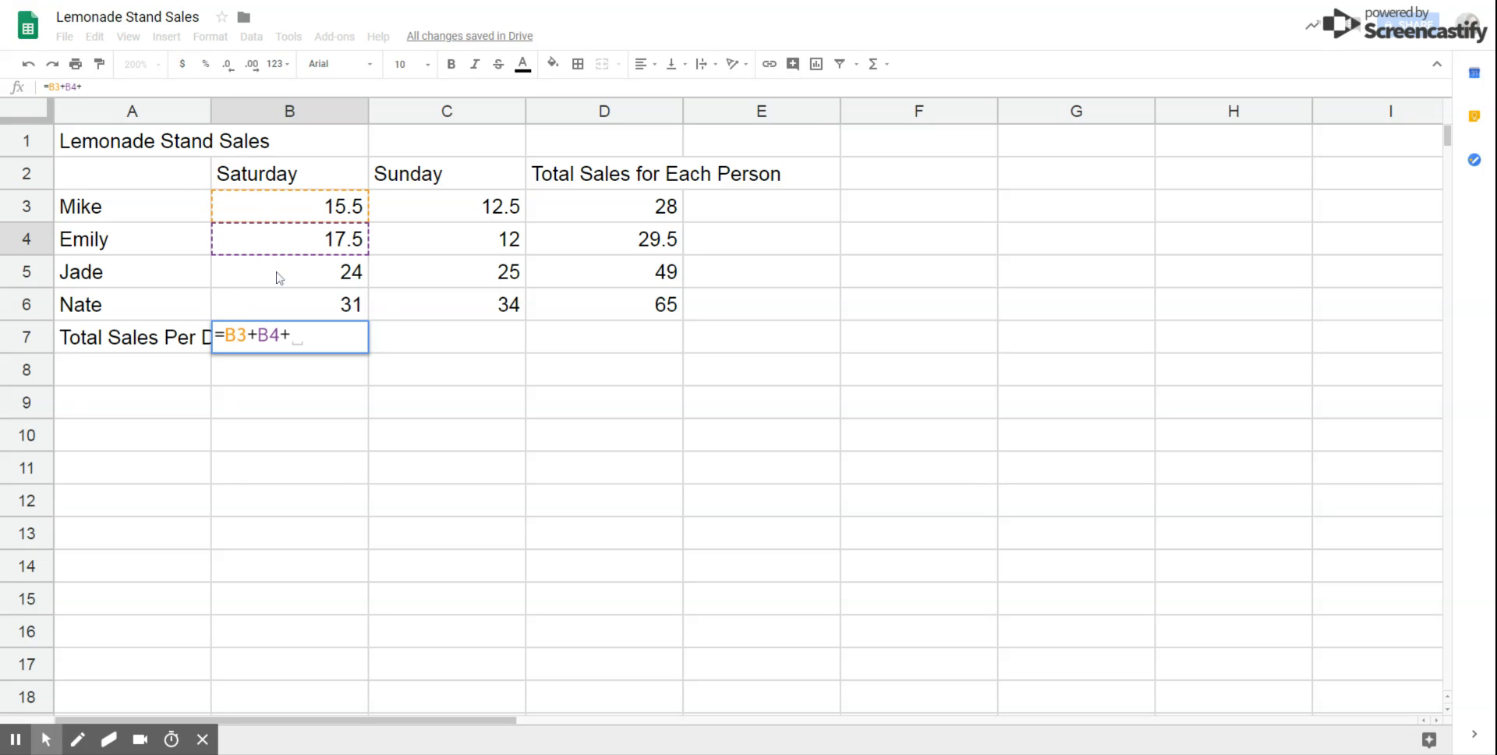
left_click(280, 277)
type("+")
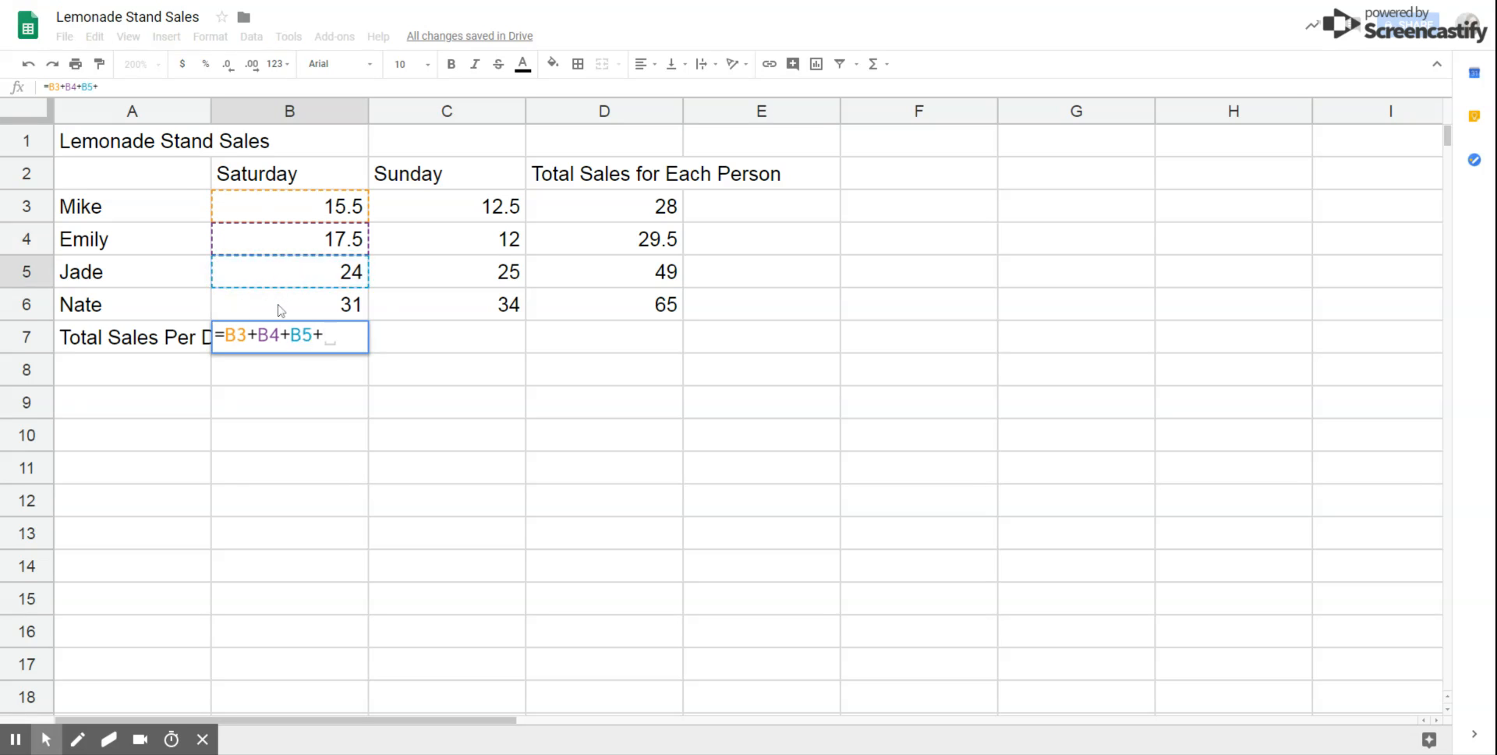
left_click(281, 311)
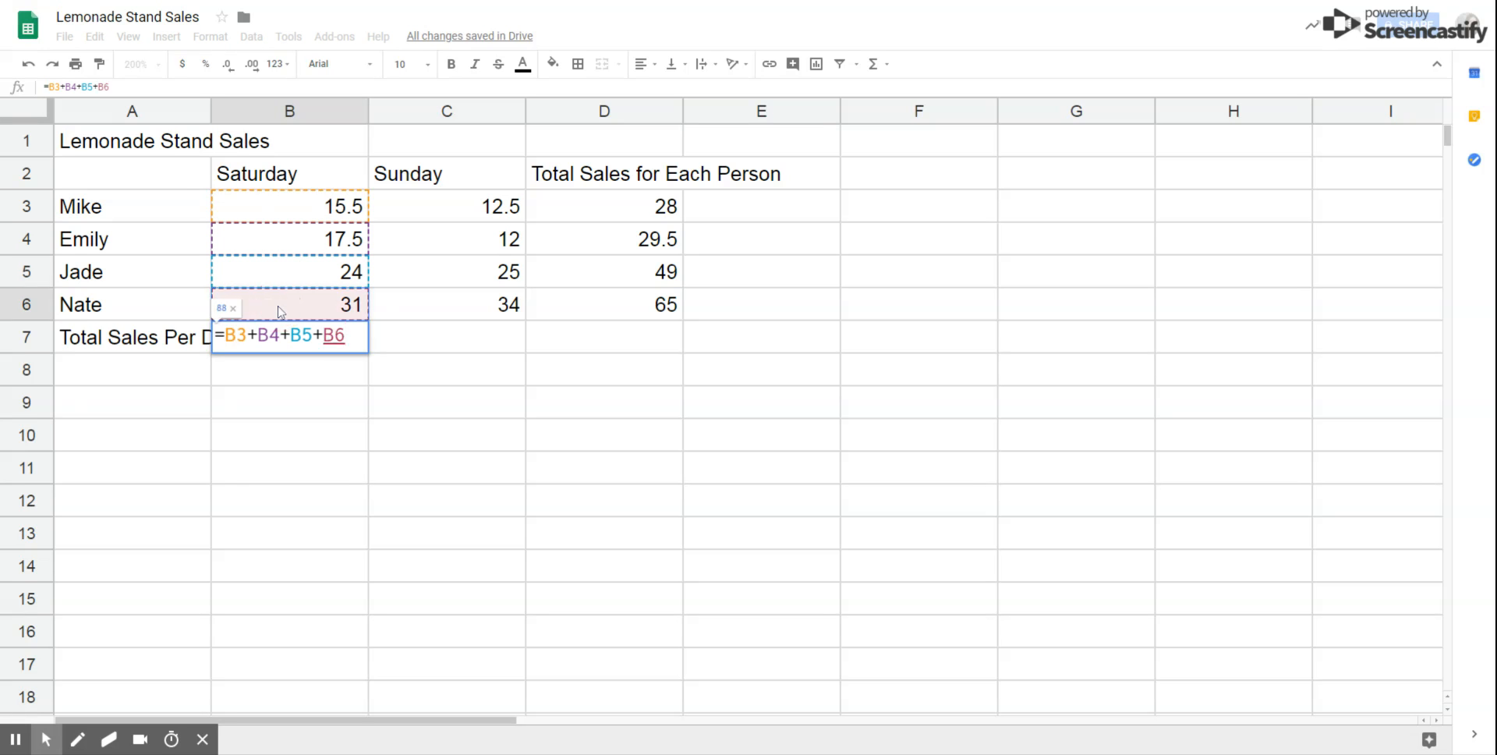
key("Return")
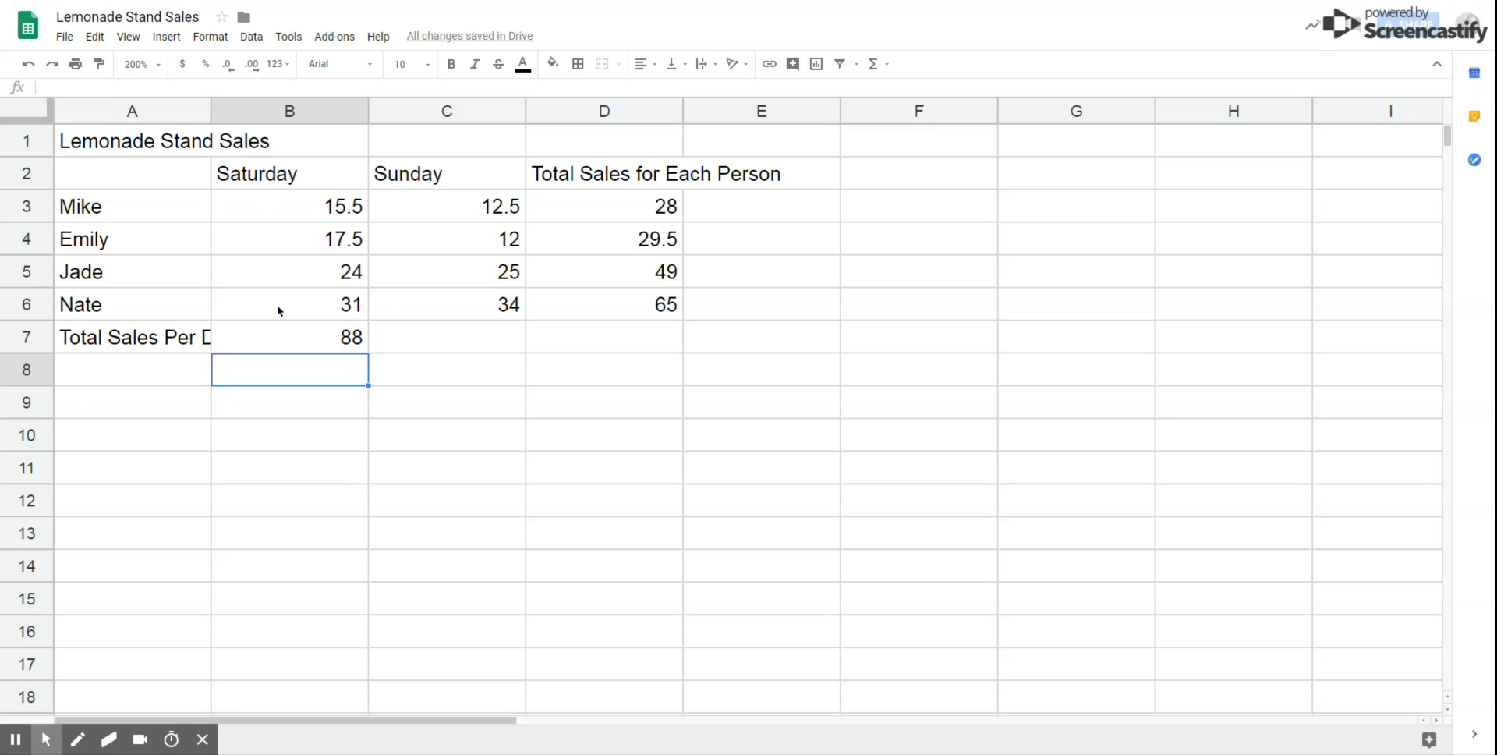
Step: Enter =C3+C4+C5+C6 in C7 so Sunday's total shows 83.5
left_click(428, 342)
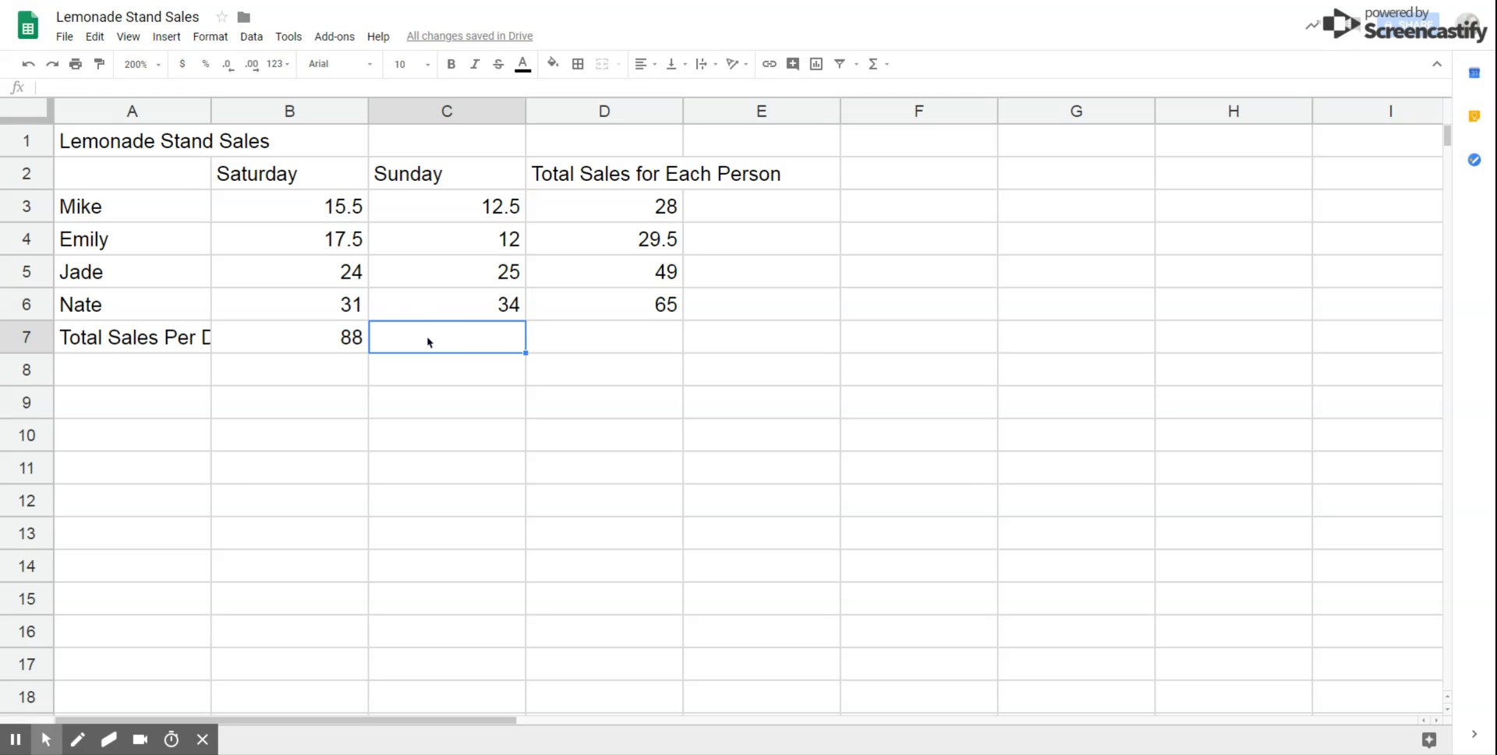
type("=")
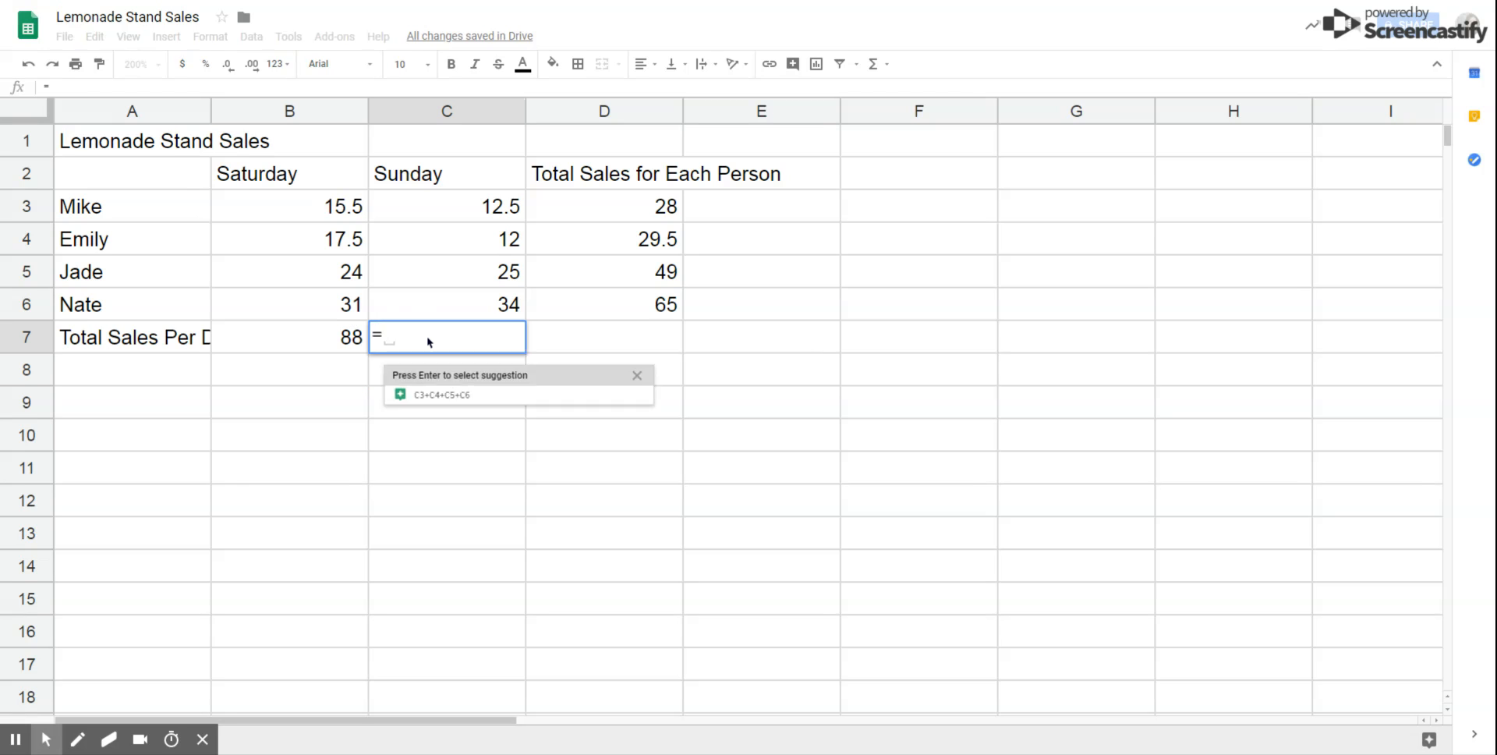
left_click(438, 212)
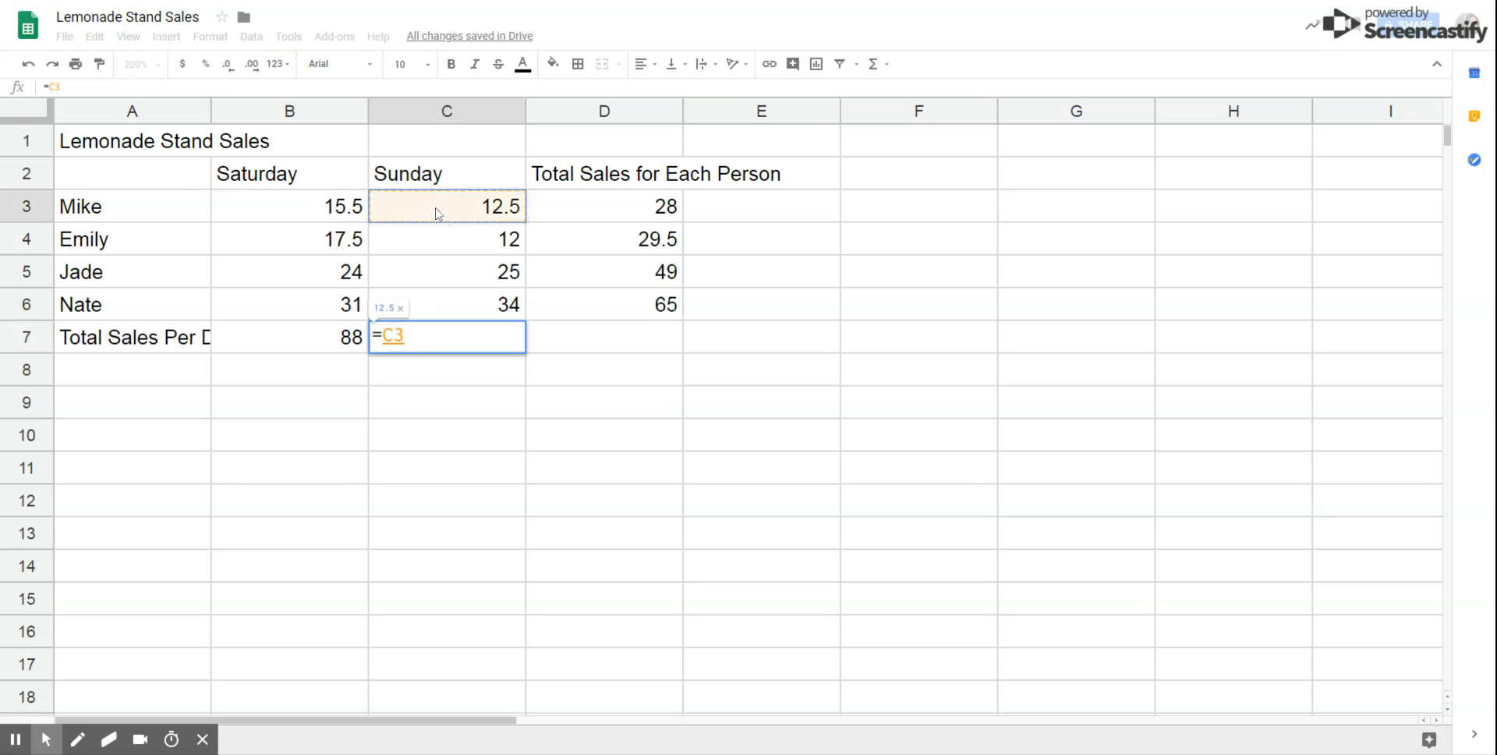
type("+")
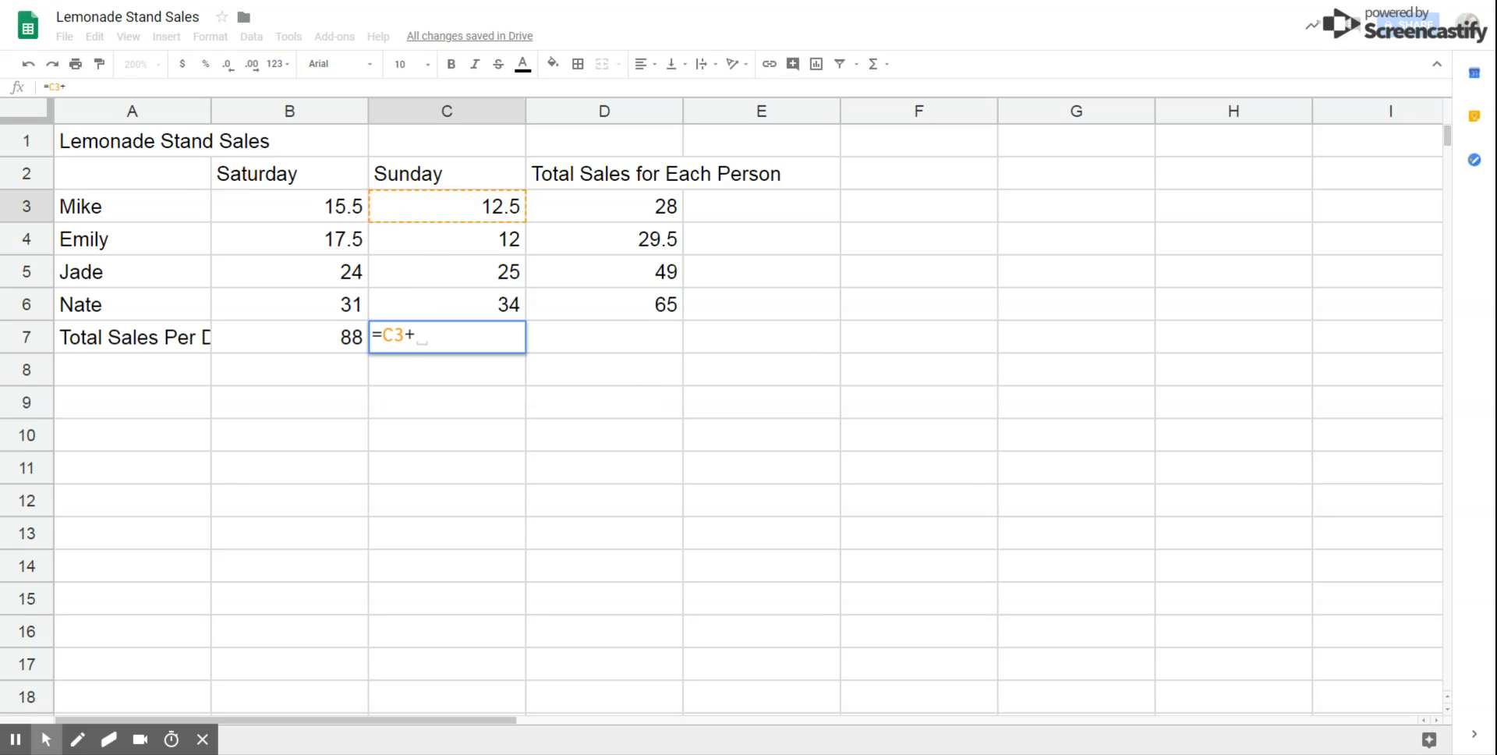
left_click(433, 243)
type("+")
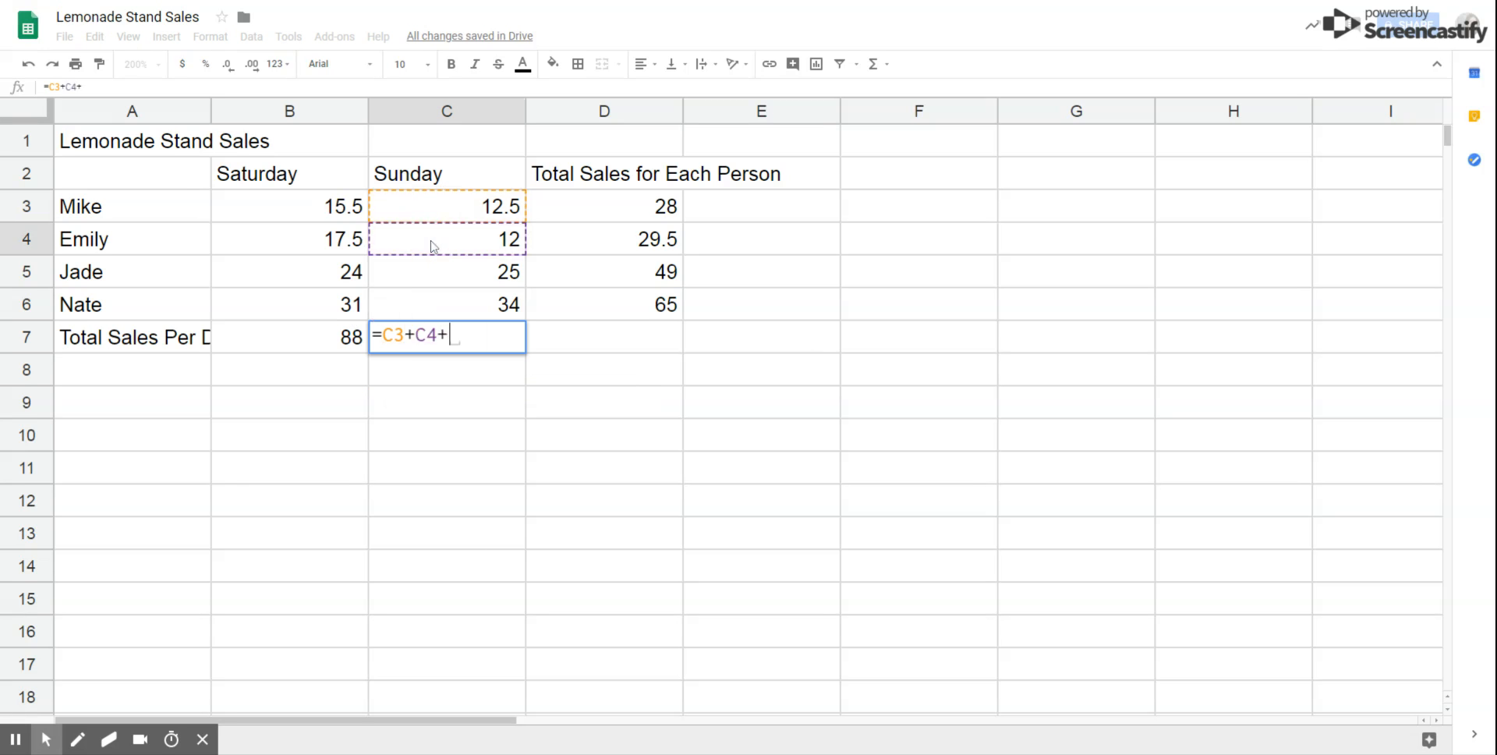
left_click(430, 281)
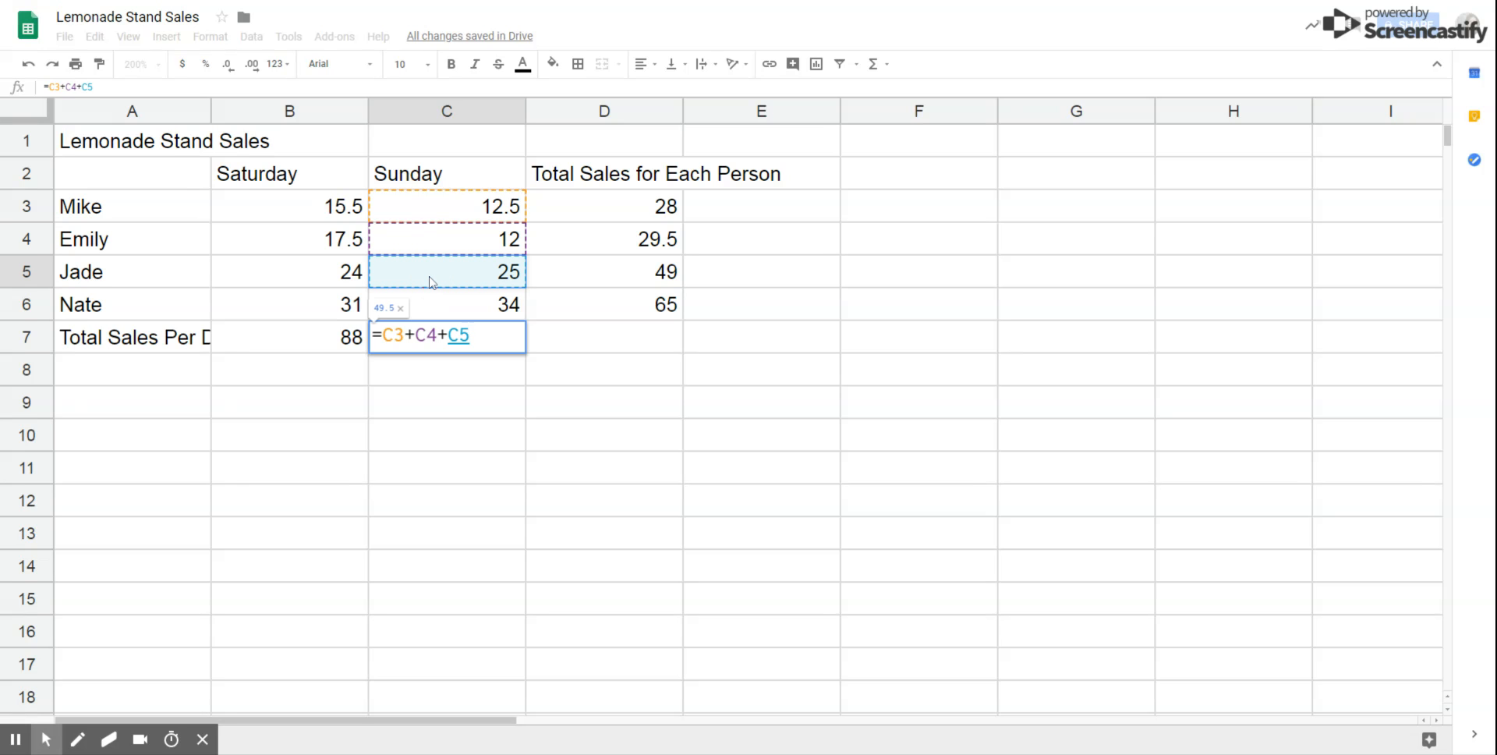
type("+")
left_click(429, 304)
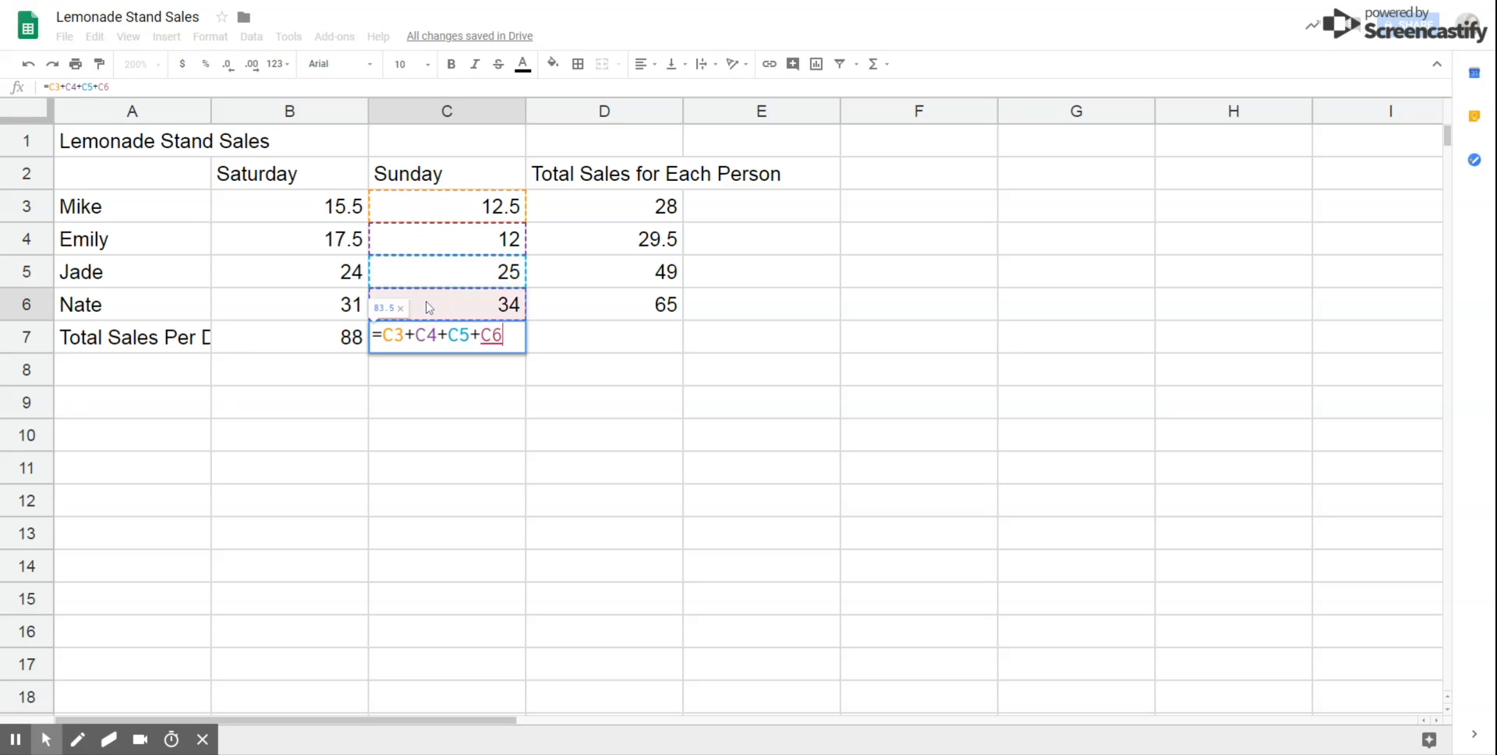
key("Return")
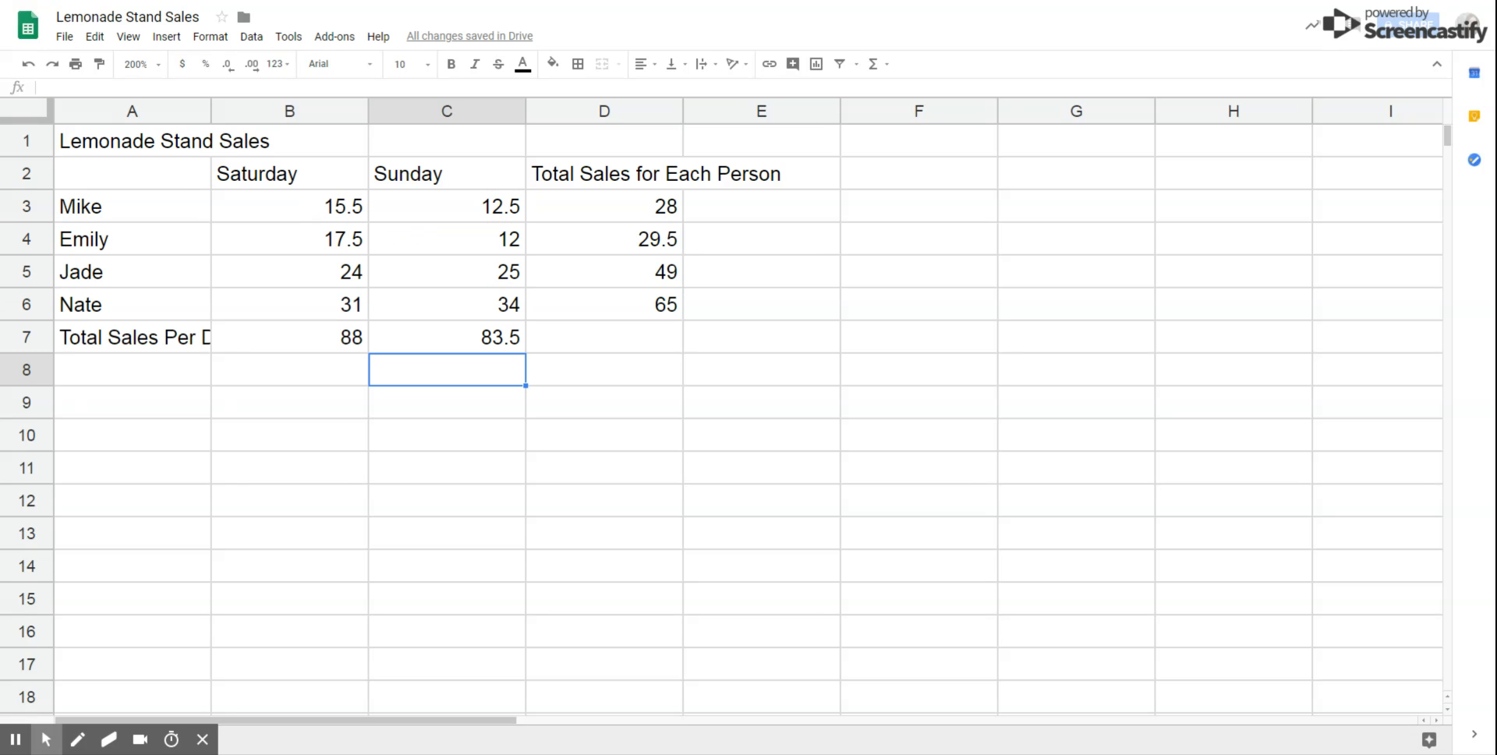
Step: Apply currency format to B3:D7 so values read like $88.00 and $83.50
left_click(302, 209)
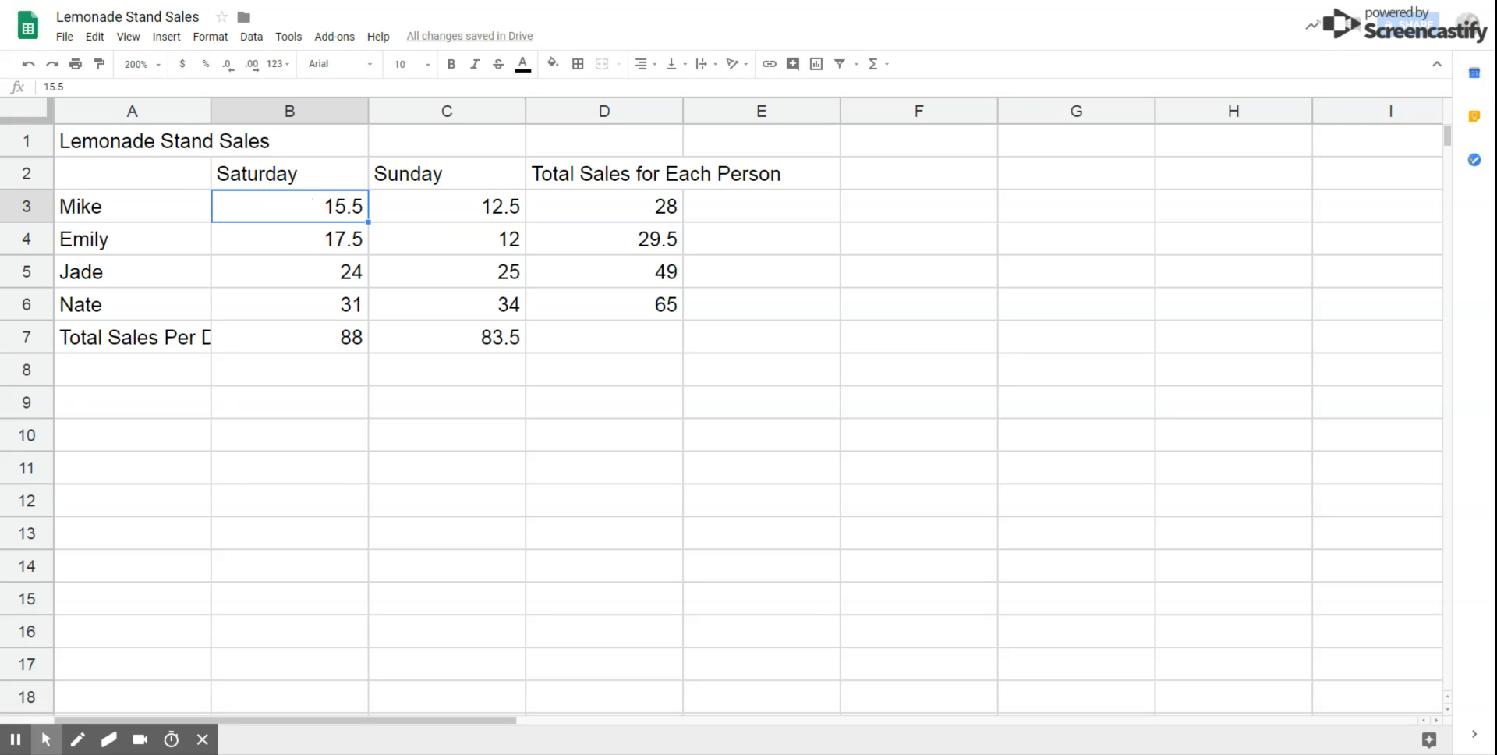
left_click(296, 207)
left_click_drag(296, 208, 587, 220)
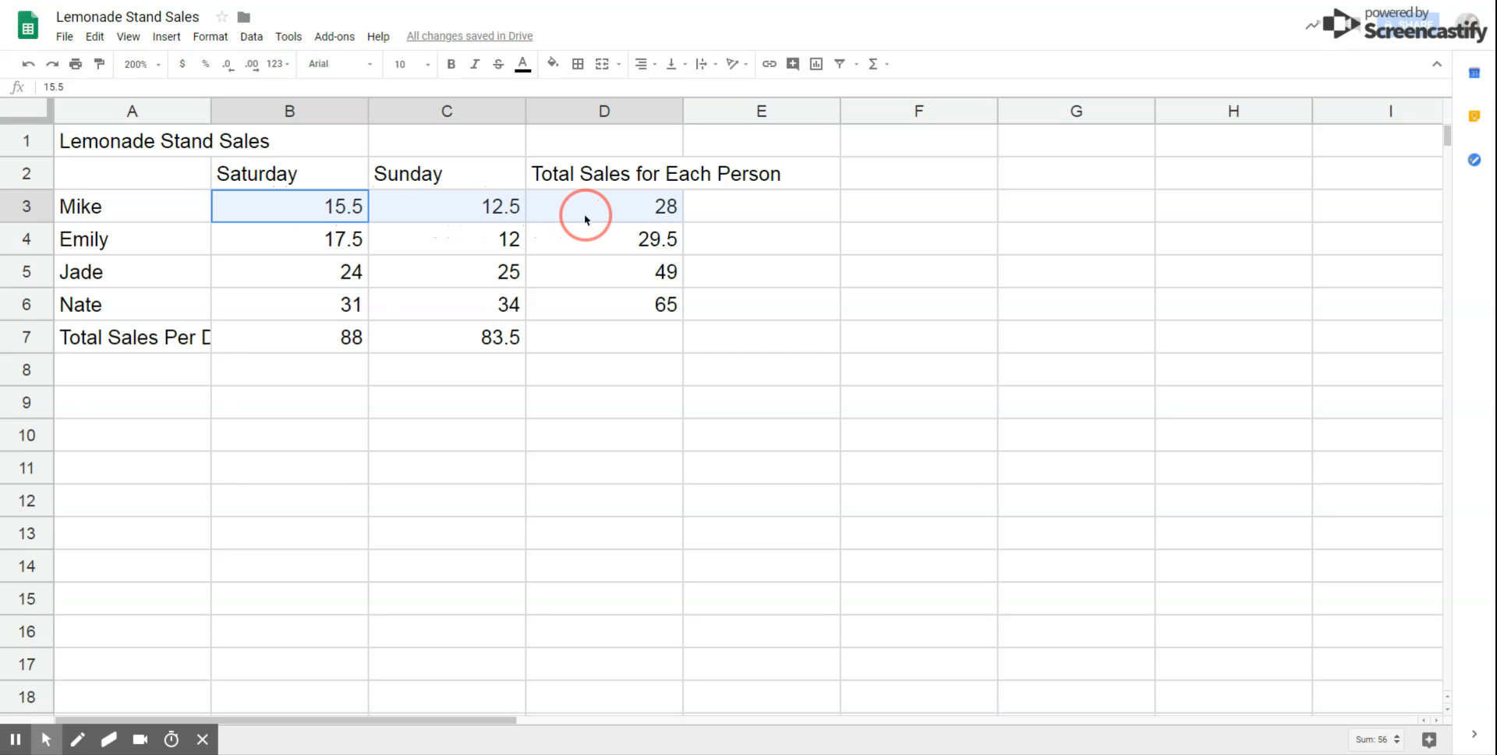
left_click_drag(587, 220, 592, 336)
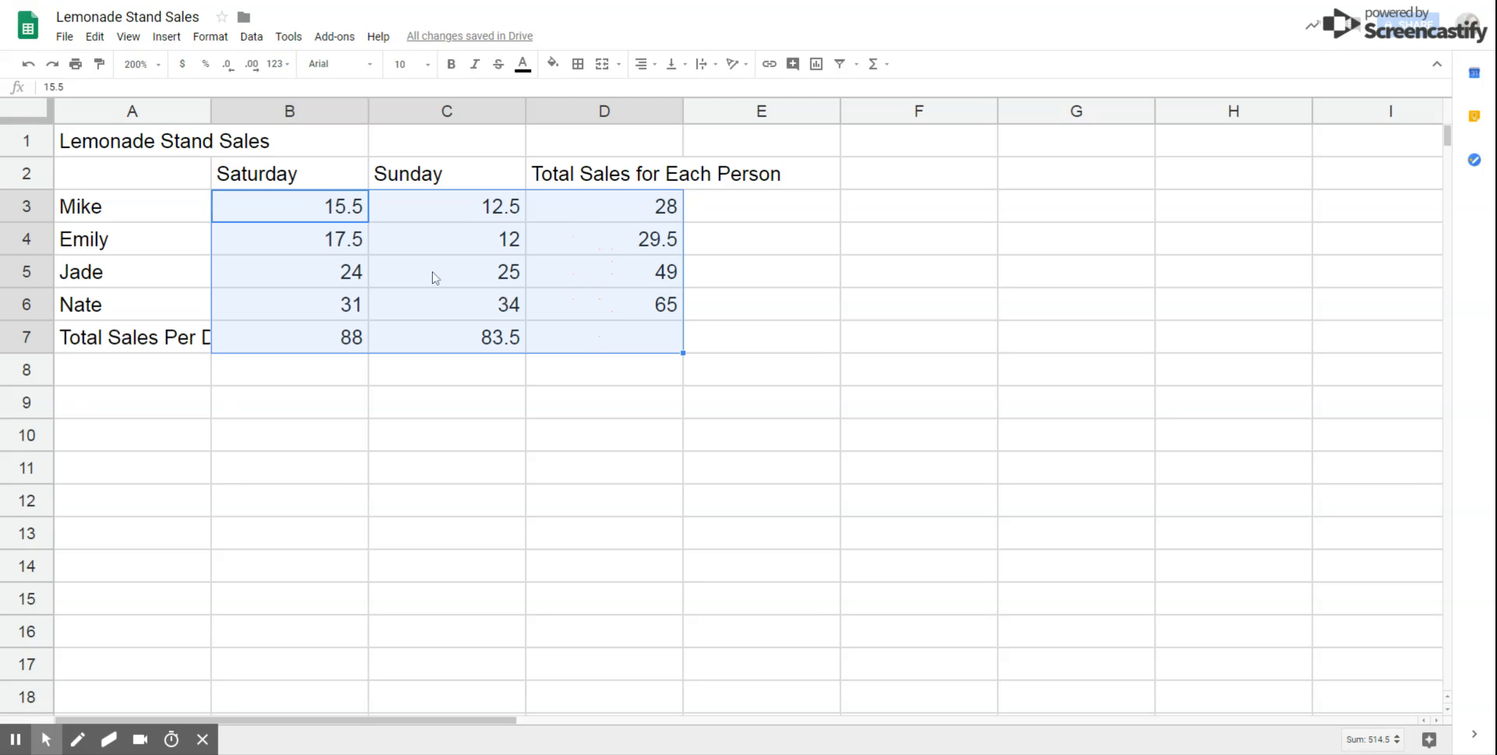
left_click(181, 66)
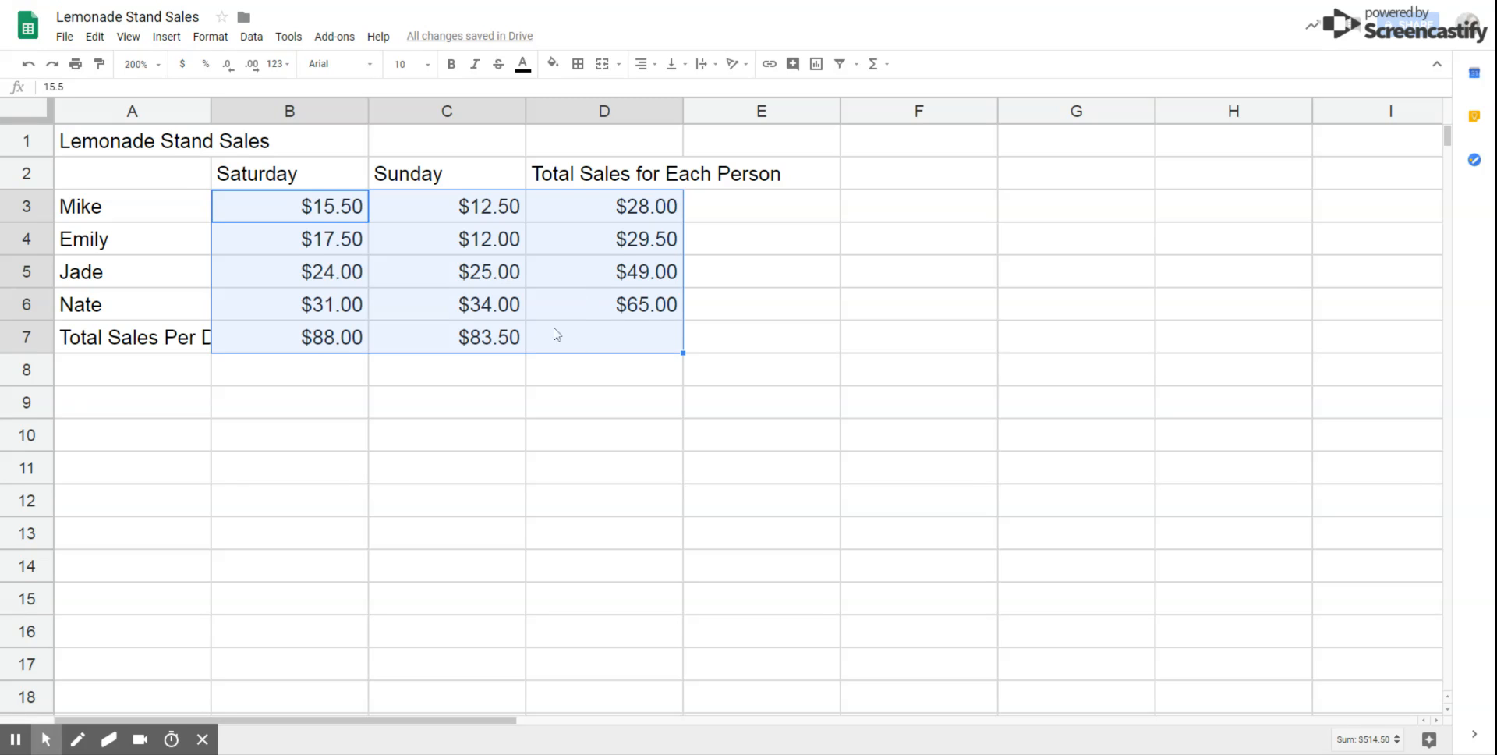
Step: Drag the column A and column D borders wider to fit their labels
left_click(176, 143)
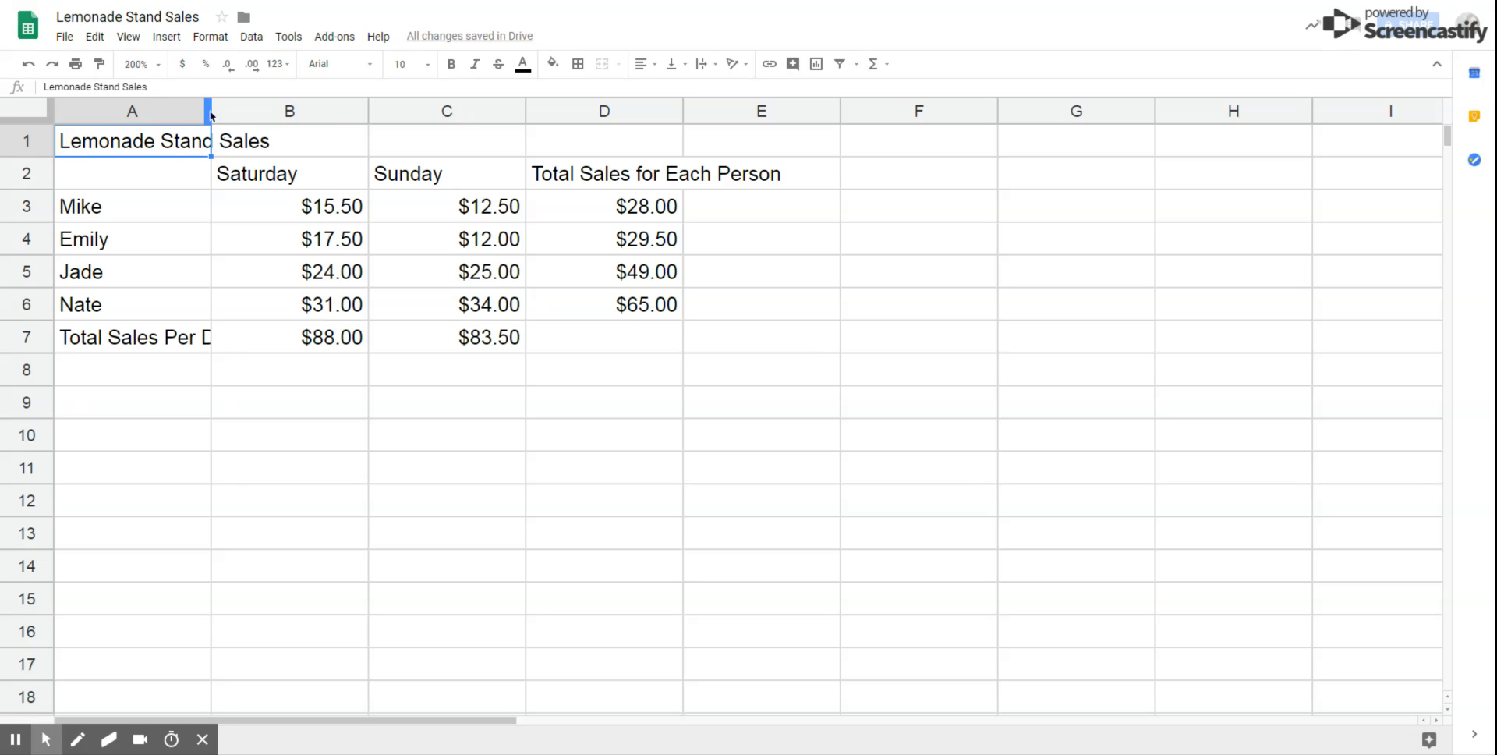
left_click_drag(210, 115, 278, 108)
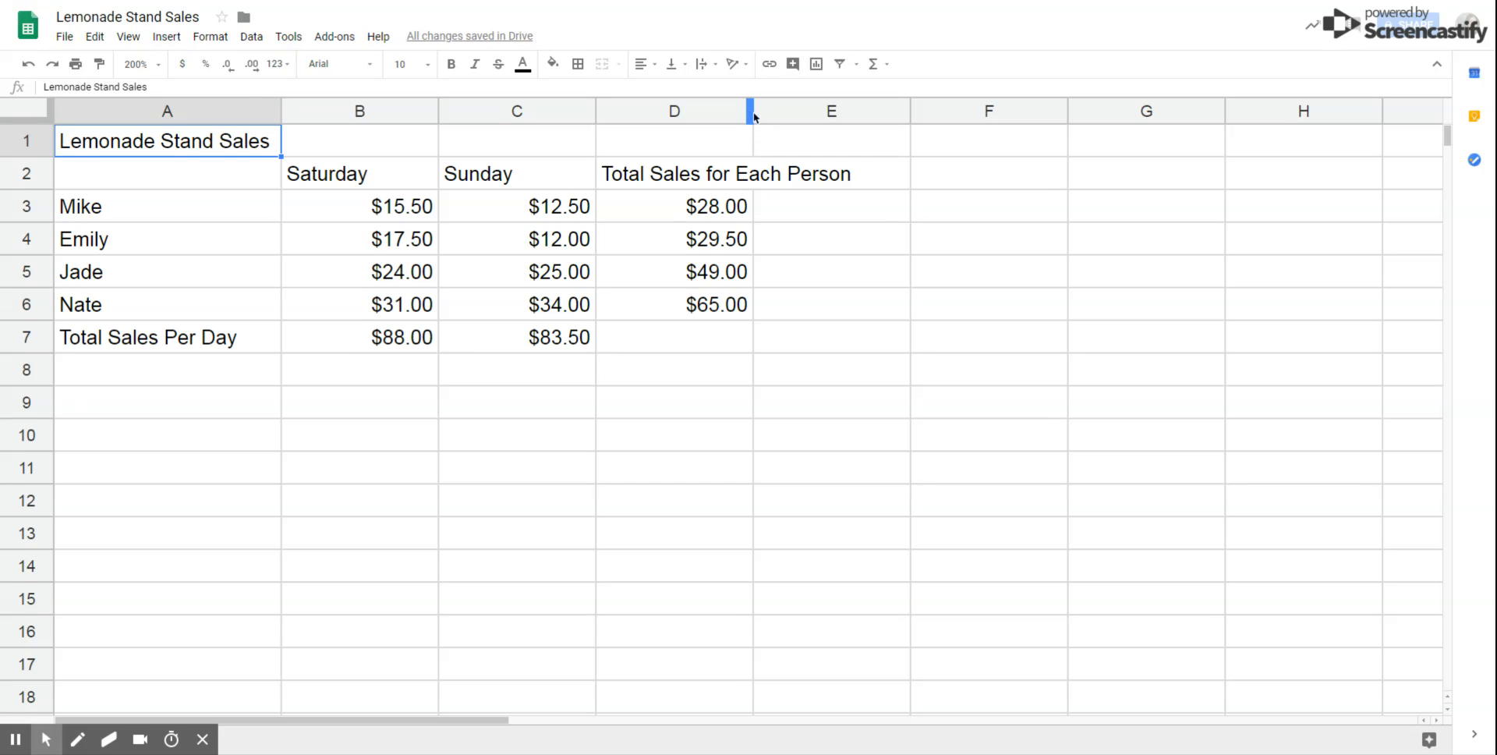
left_click_drag(753, 114, 874, 109)
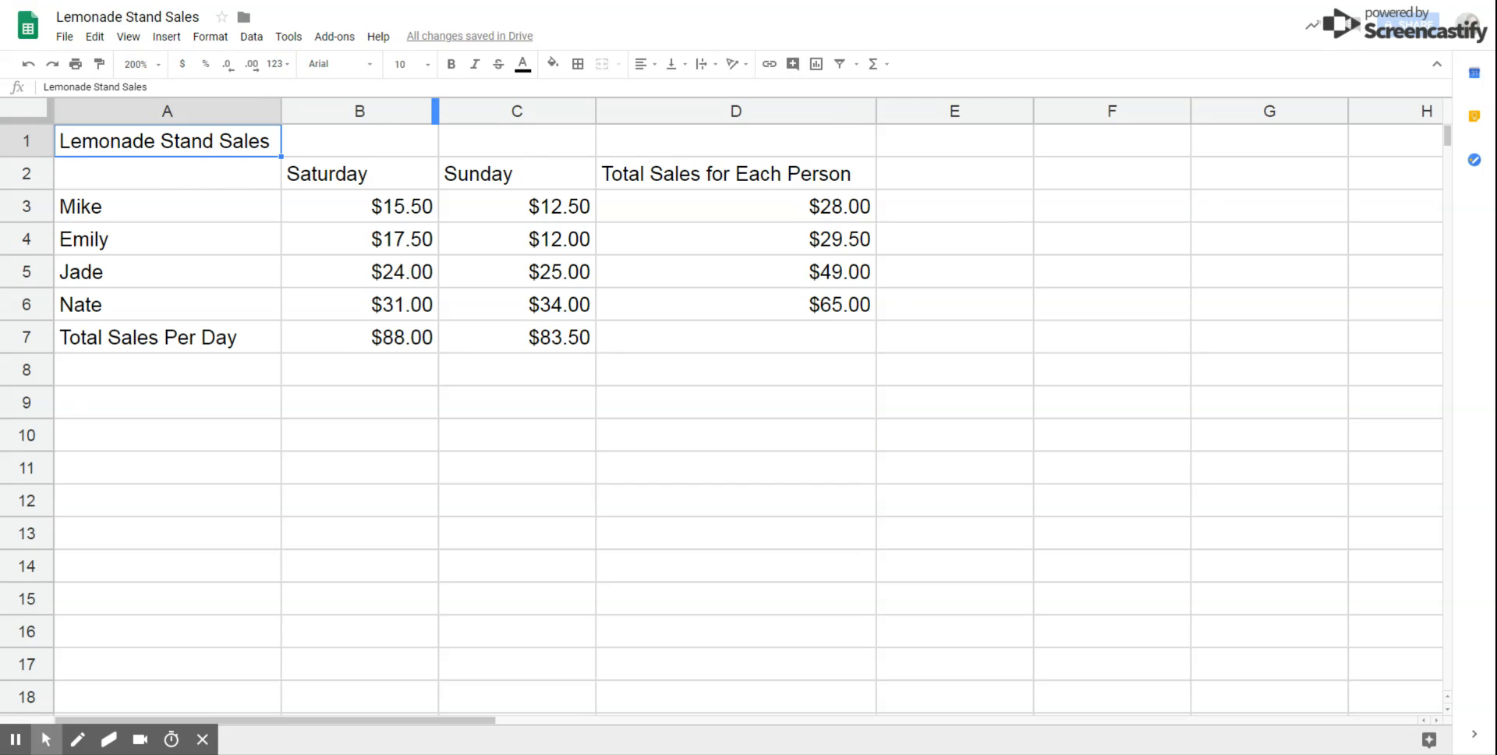
Step: Make the 'Lemonade Stand Sales' title bold at 14 pt and widen column A further
left_click(453, 66)
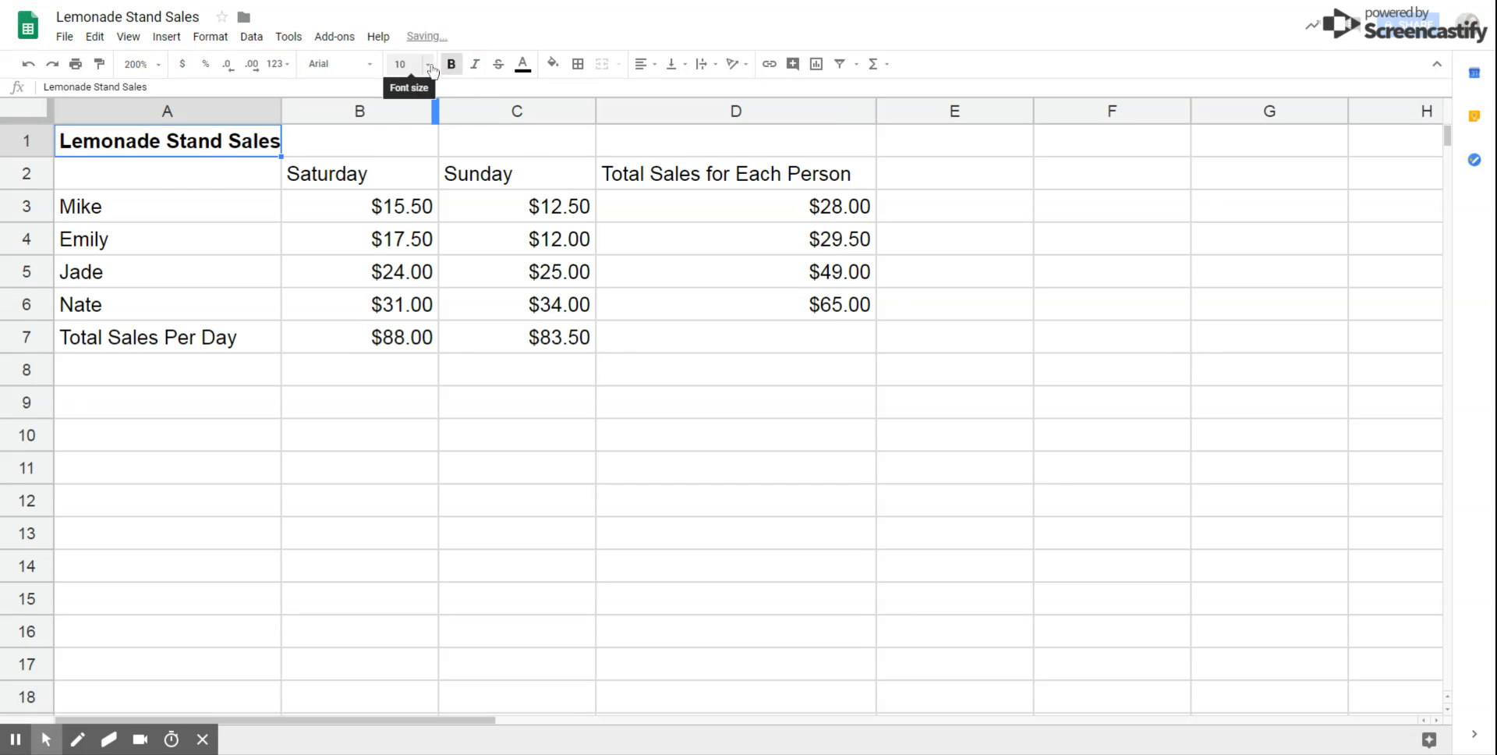
left_click(430, 67)
left_click(405, 239)
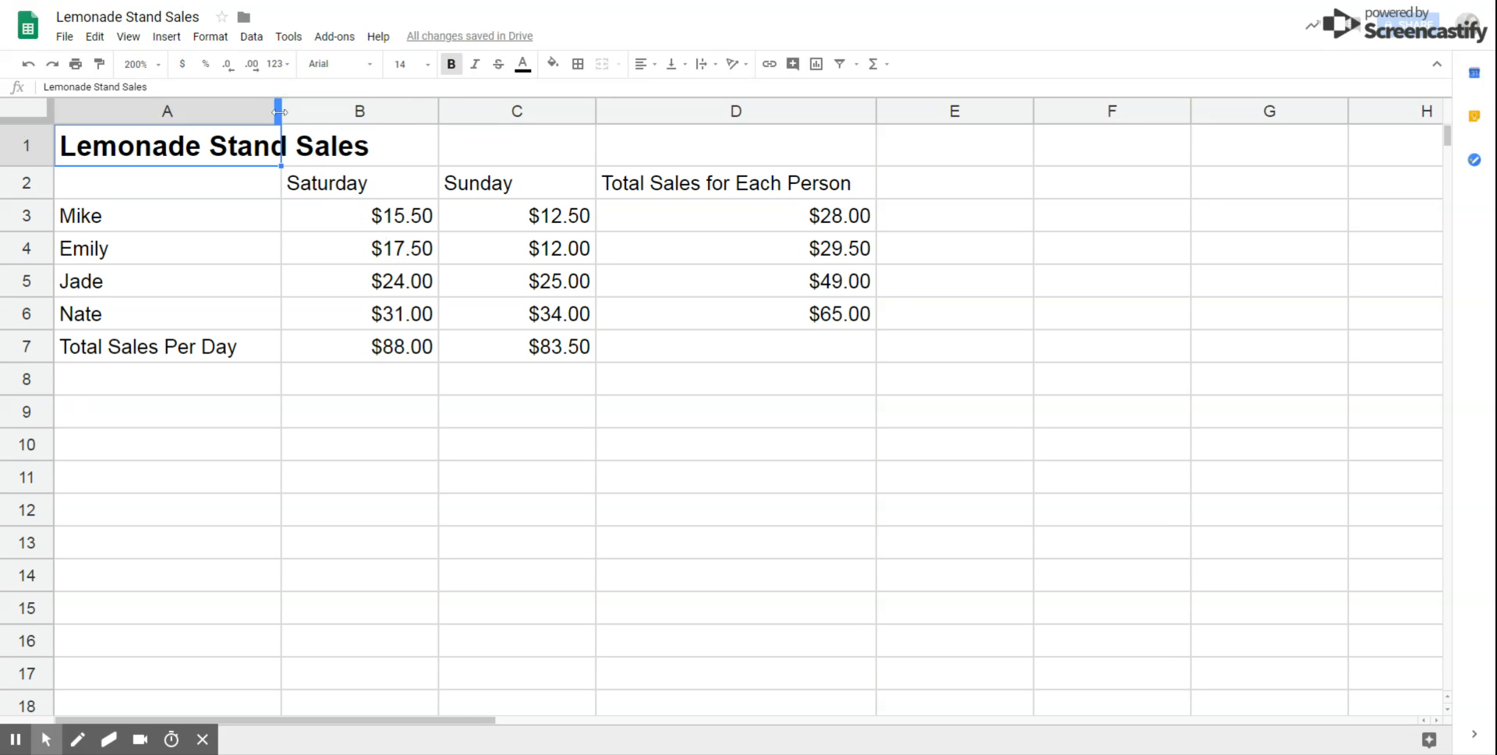
left_click_drag(284, 111, 382, 112)
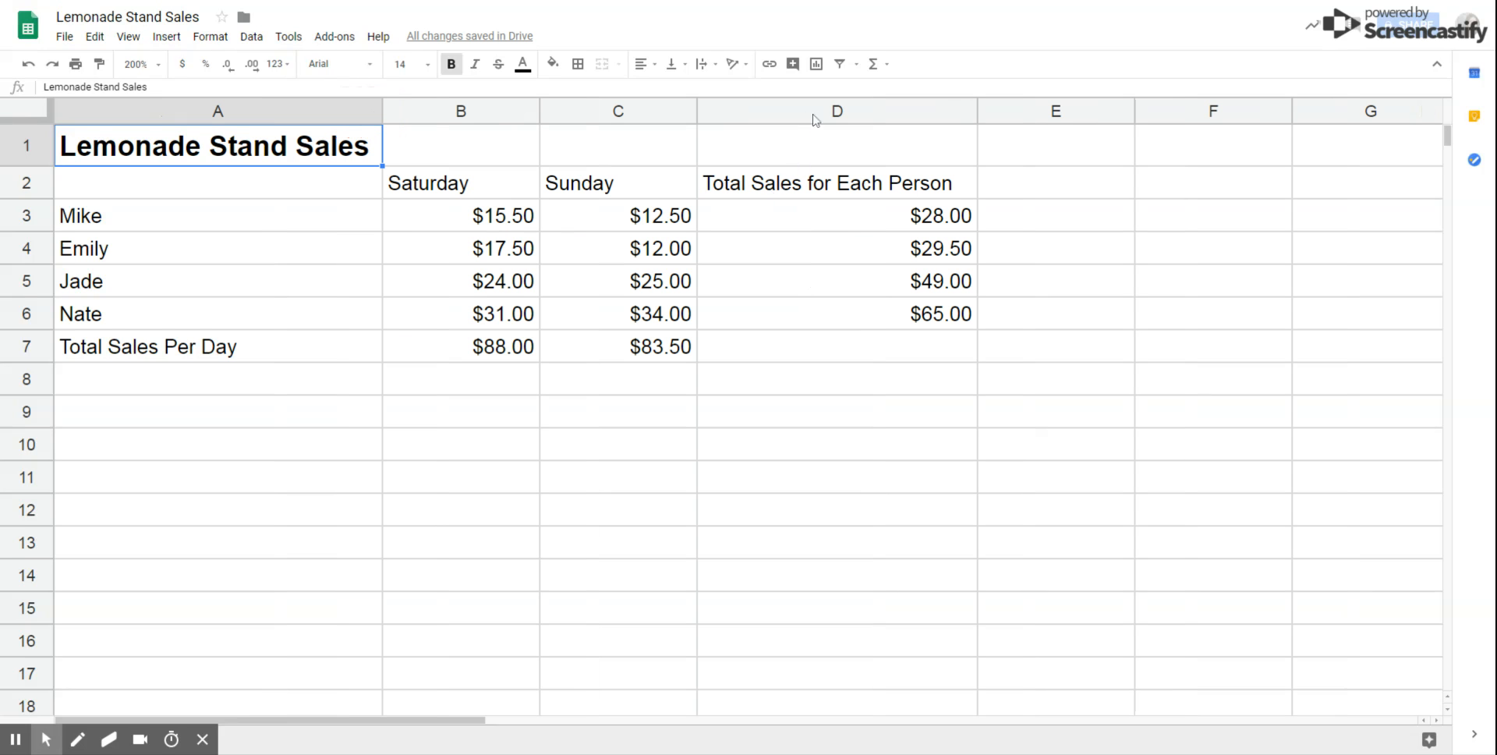
left_click(820, 188)
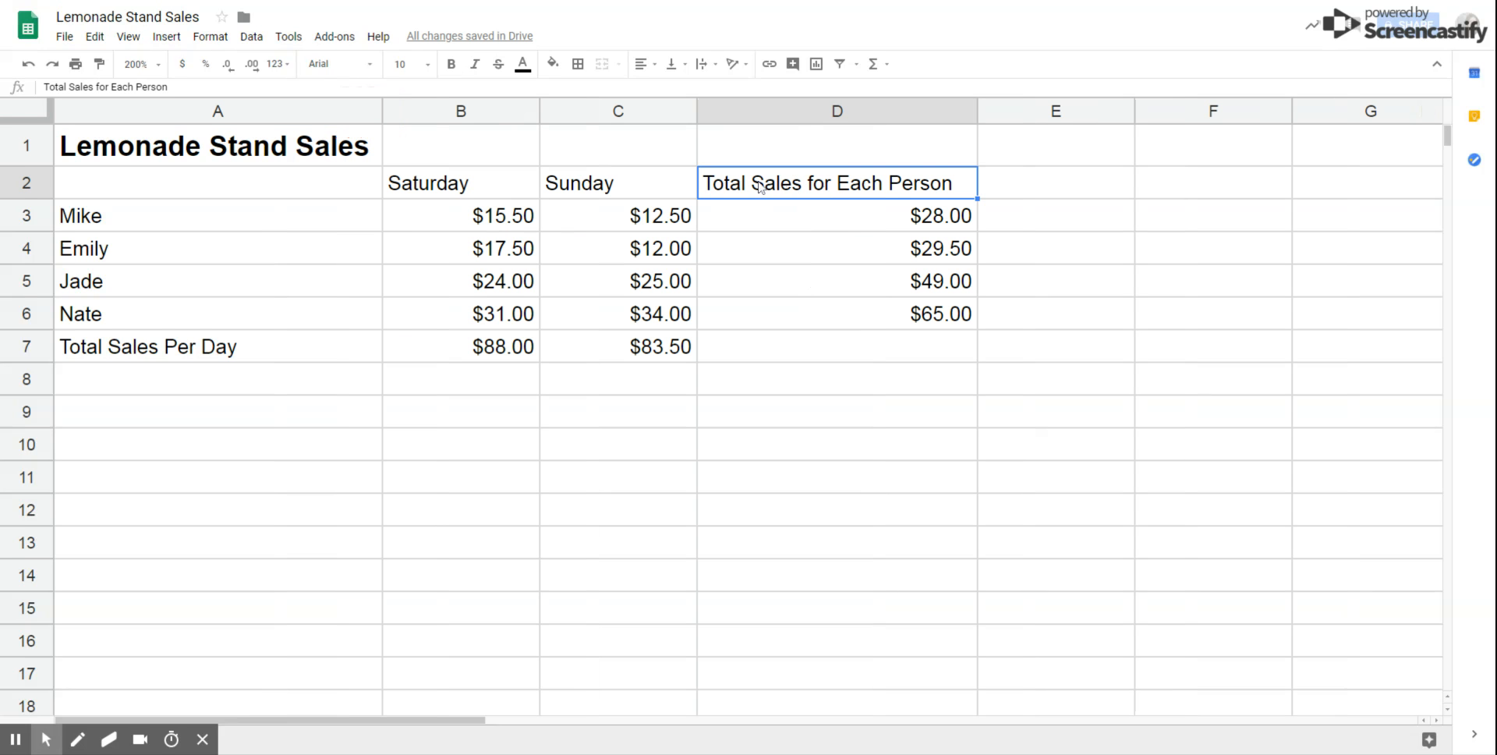
Step: Bold the 'Total Sales for Each Person' heading in D2 and the 'Total Sales Per Day' label in A7
left_click(452, 65)
left_click(260, 356)
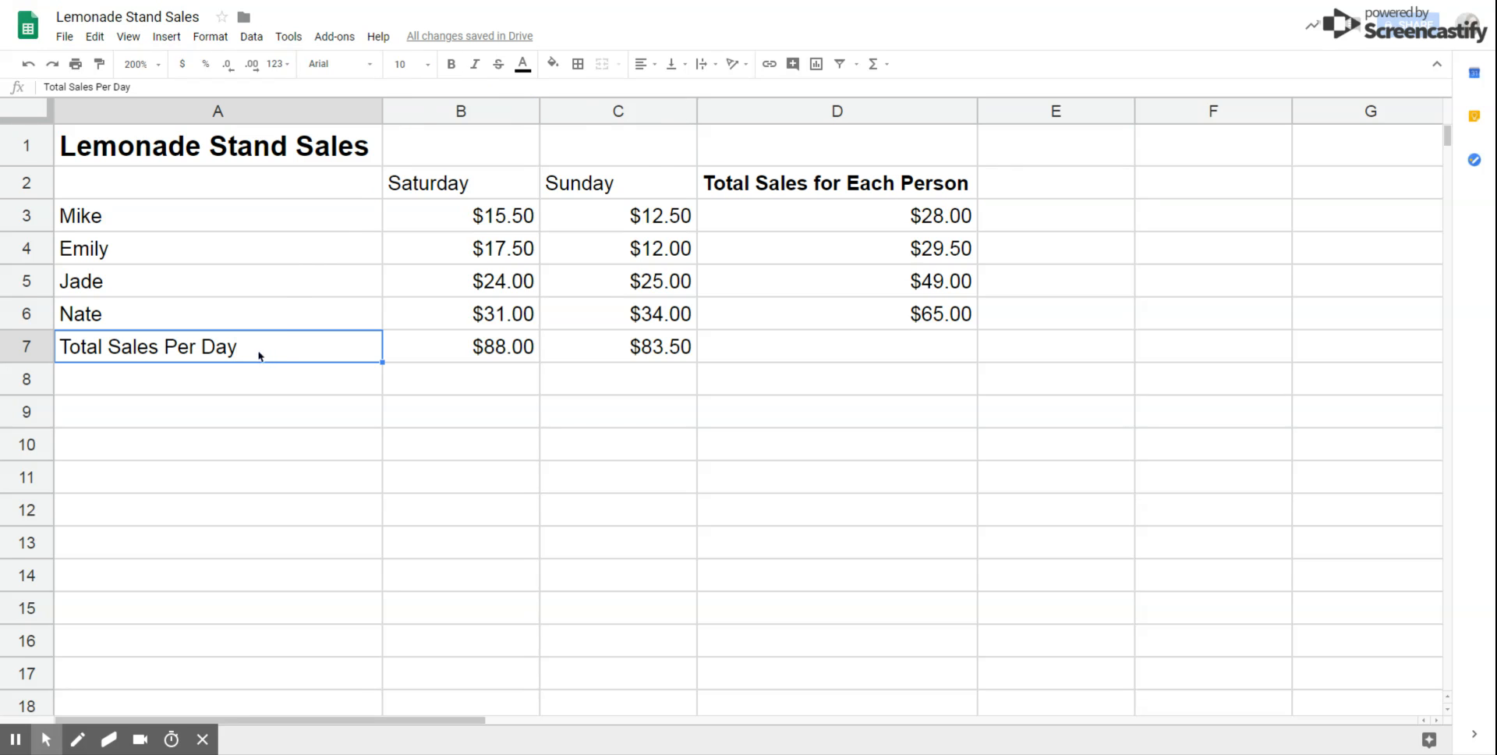
left_click(451, 70)
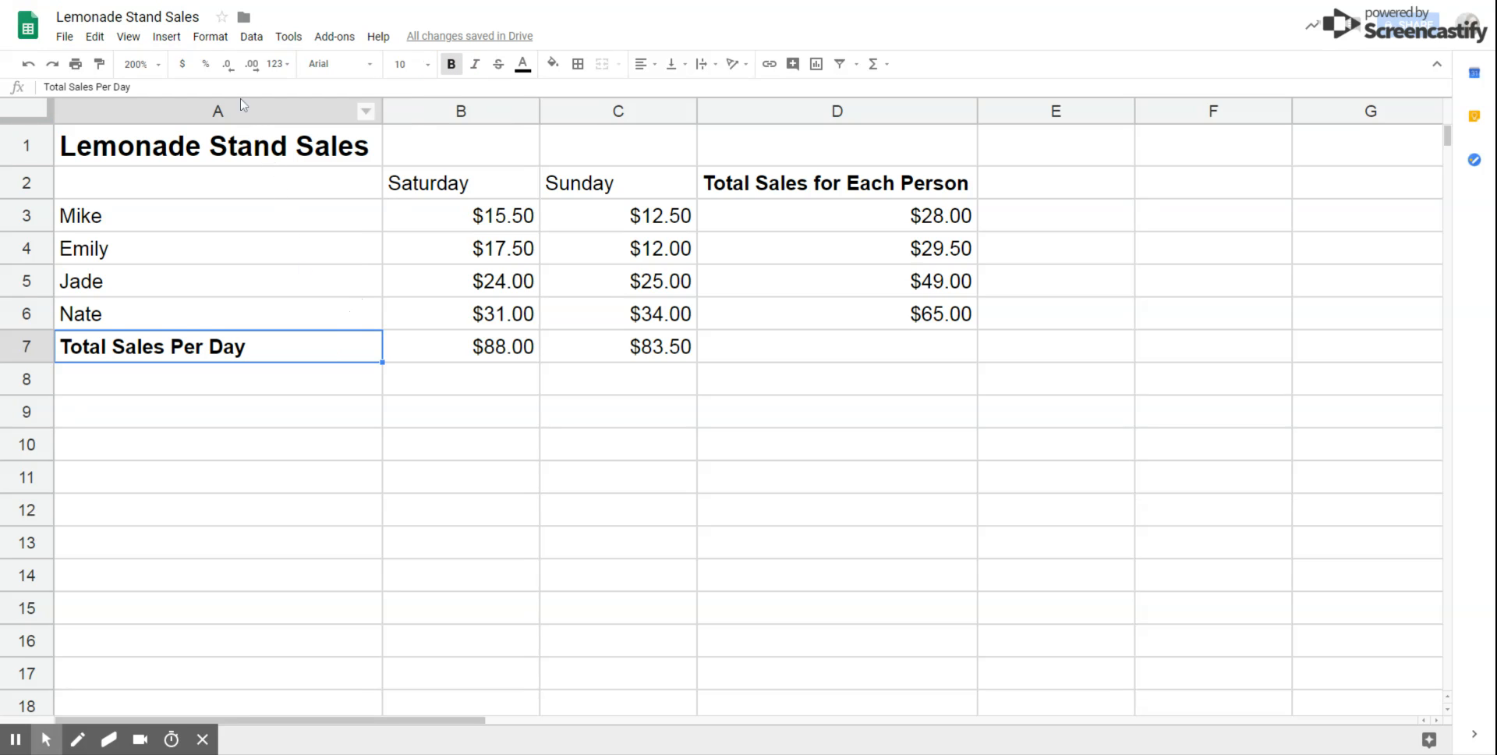
Step: Apply the yellow alternating-colours style to A1:D7 after previewing orange, red and purple
left_click(218, 39)
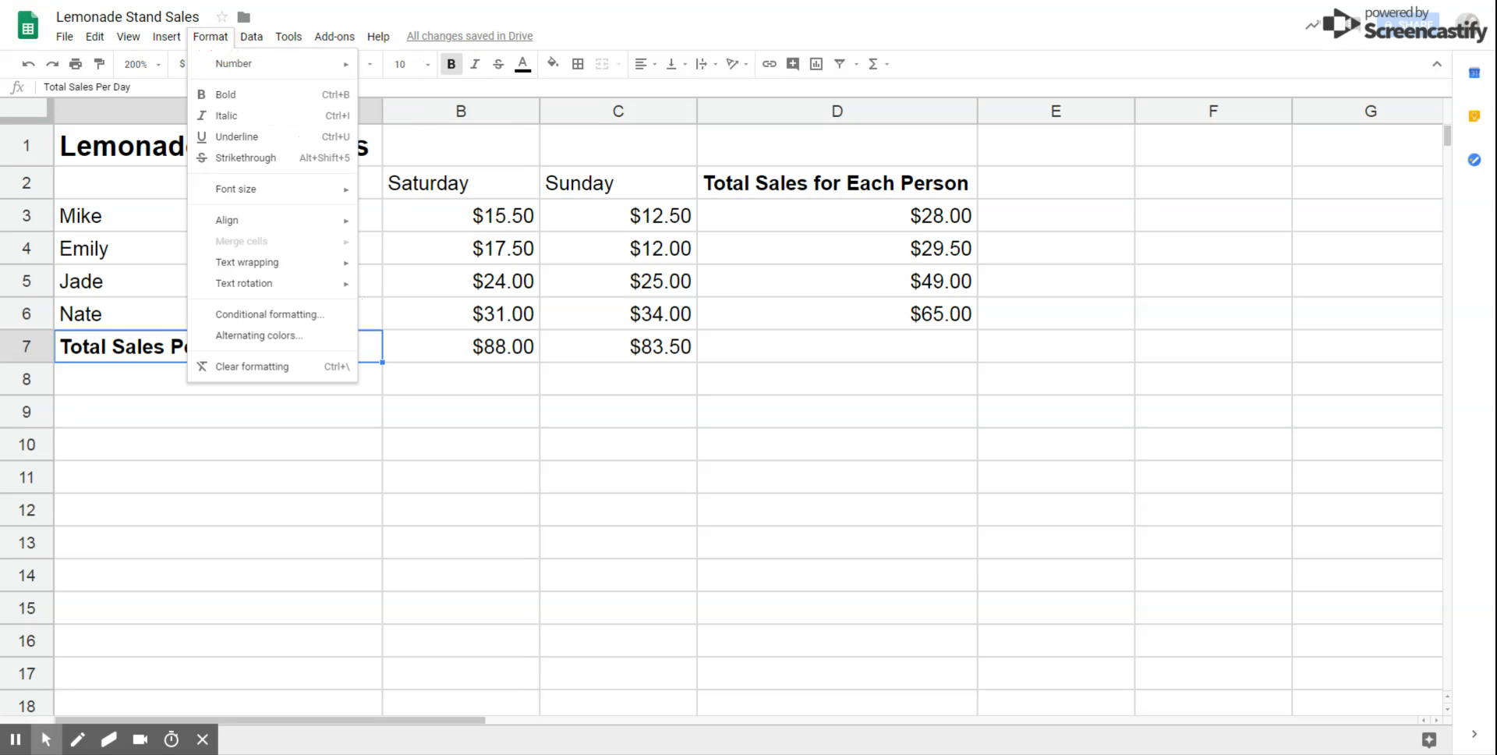
left_click(245, 341)
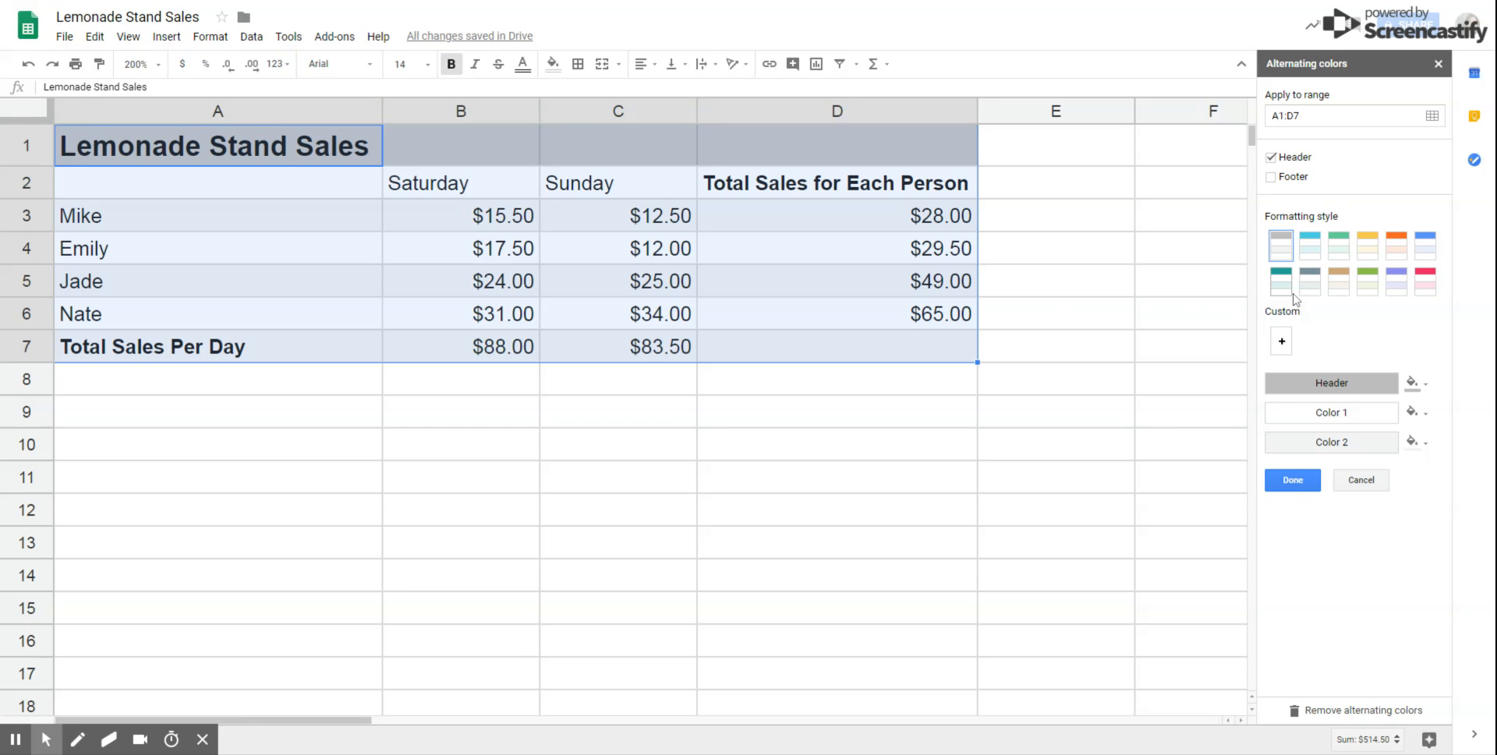
left_click(1395, 251)
left_click(1429, 282)
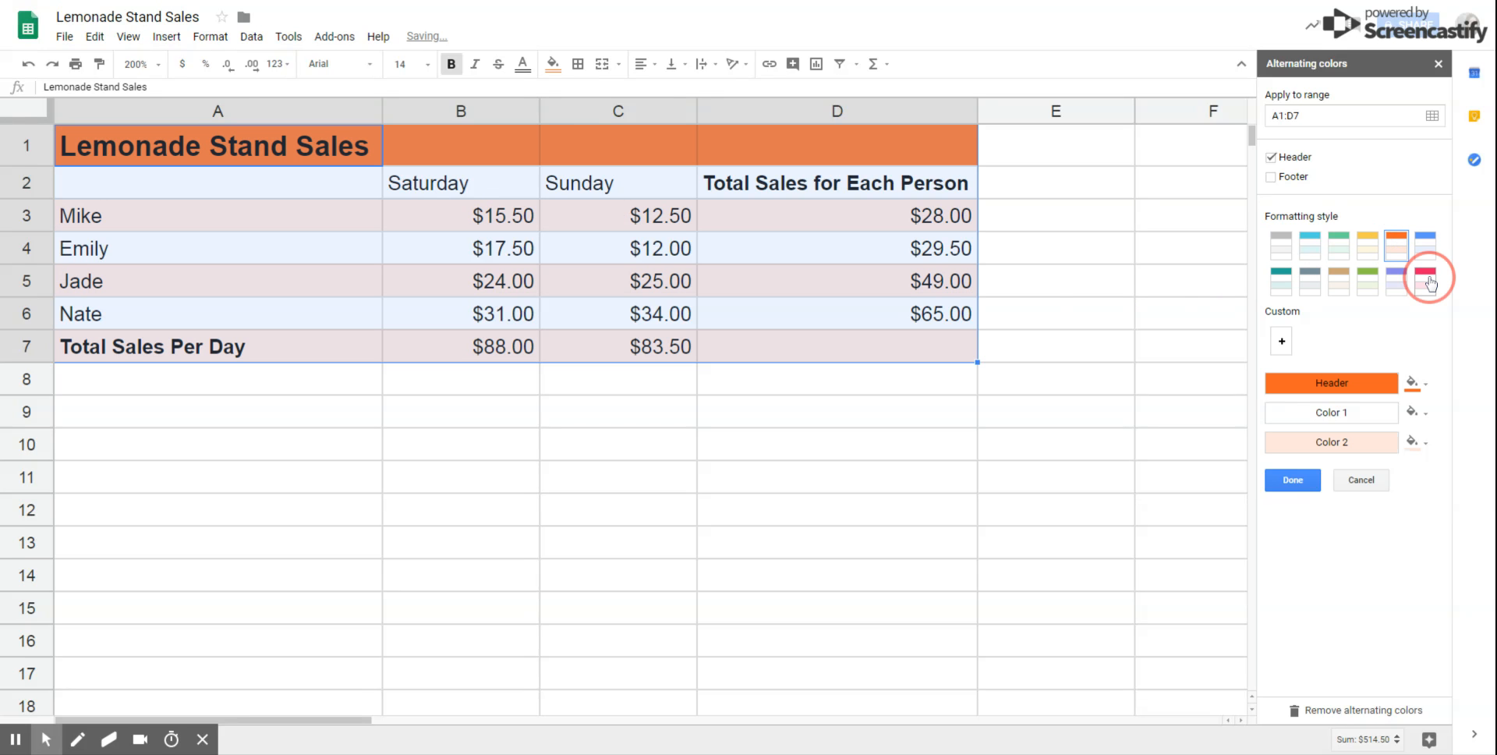
left_click(1403, 290)
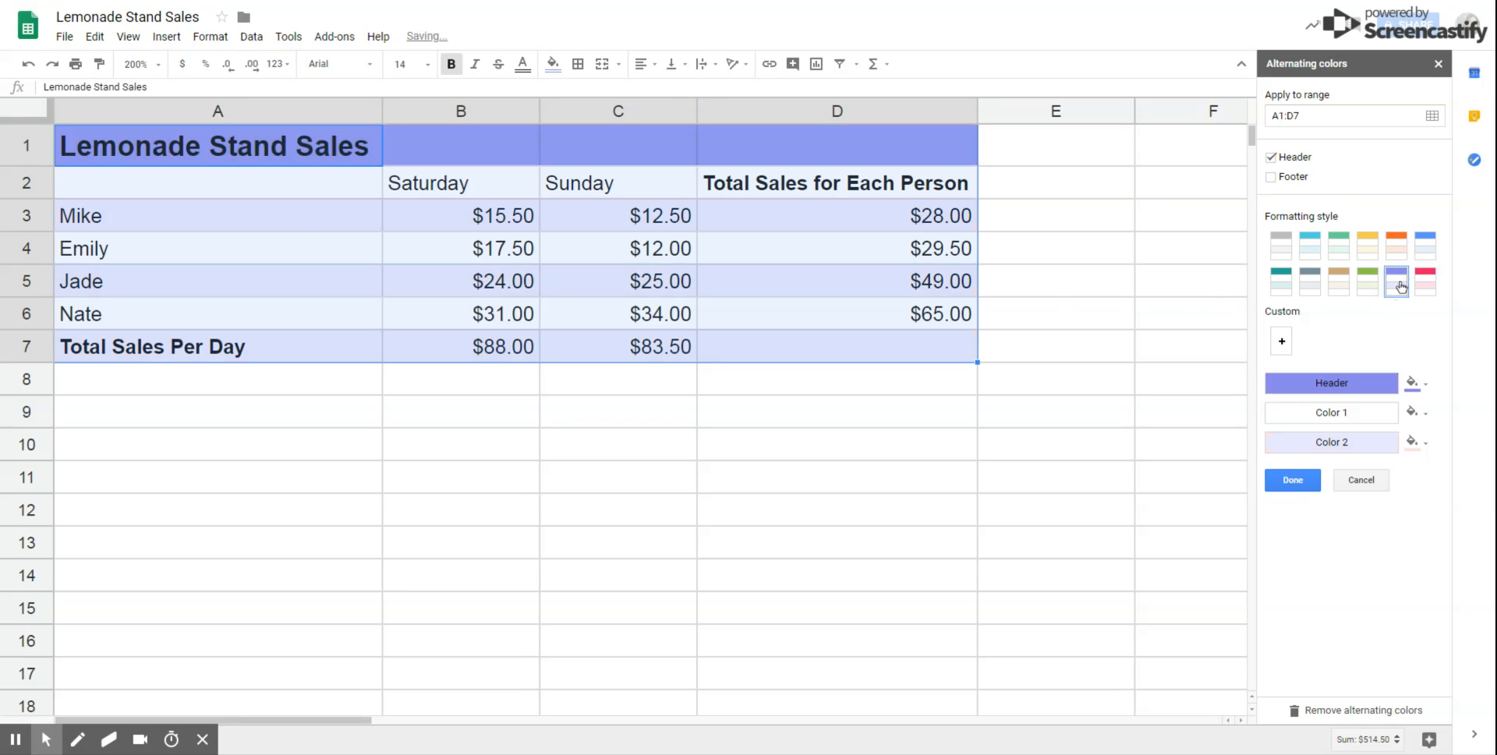
left_click(1373, 257)
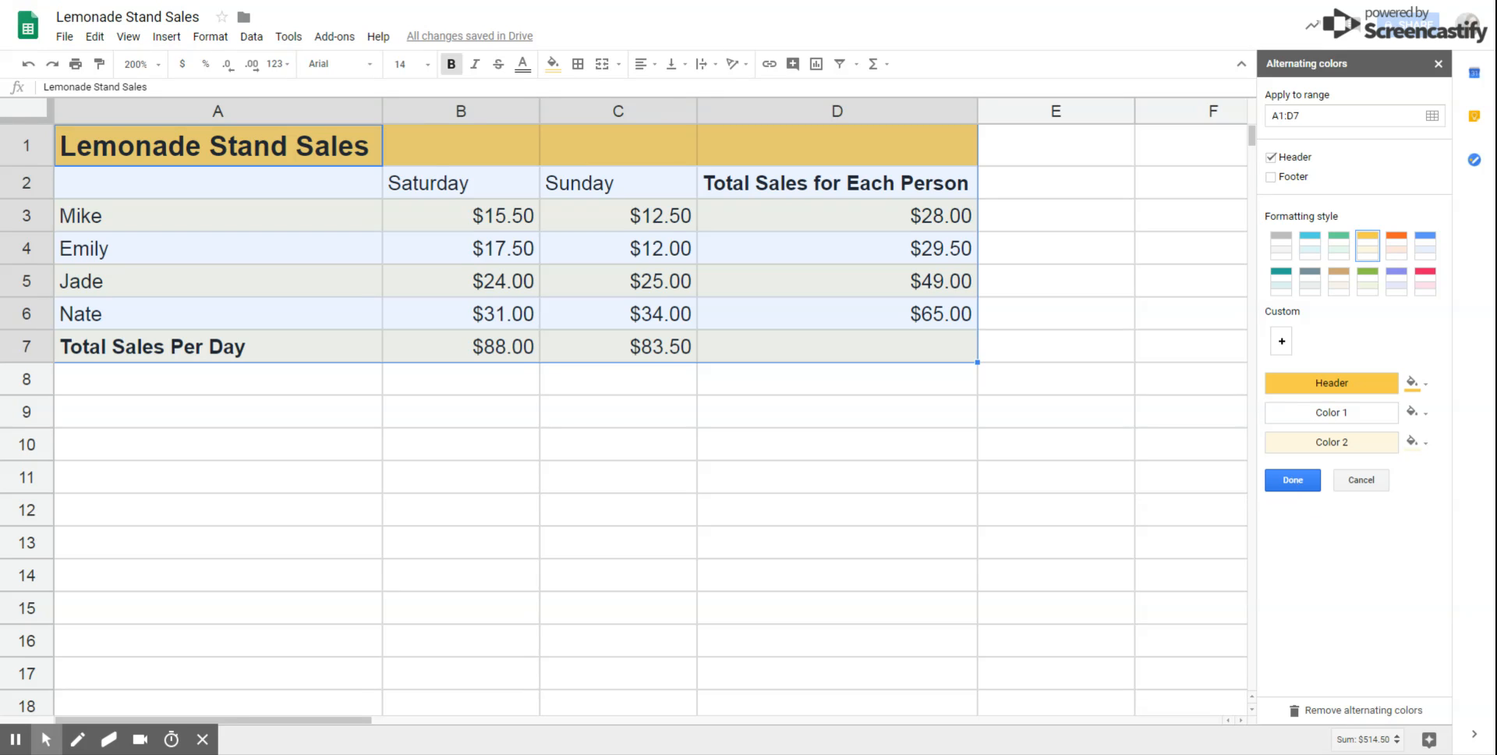
left_click(1293, 479)
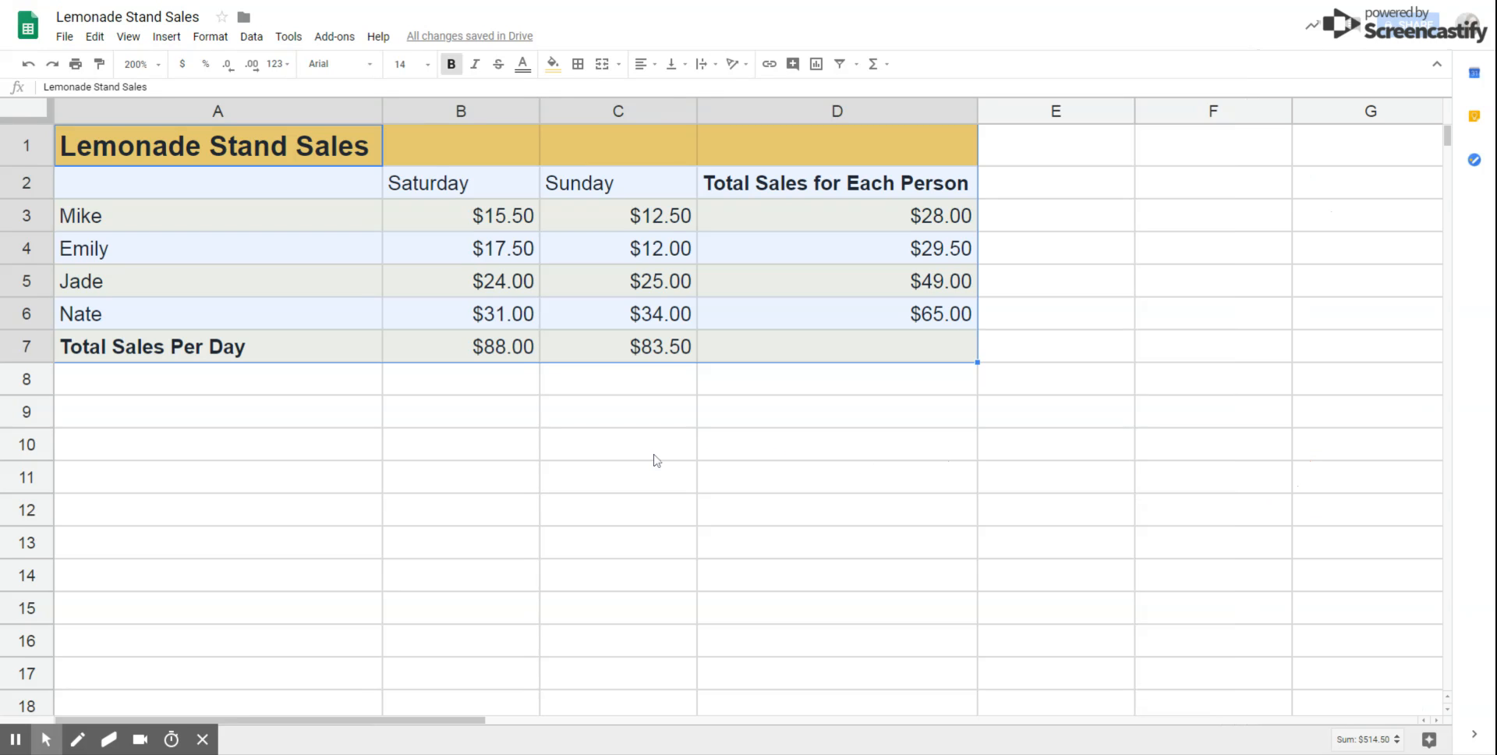
left_click(260, 416)
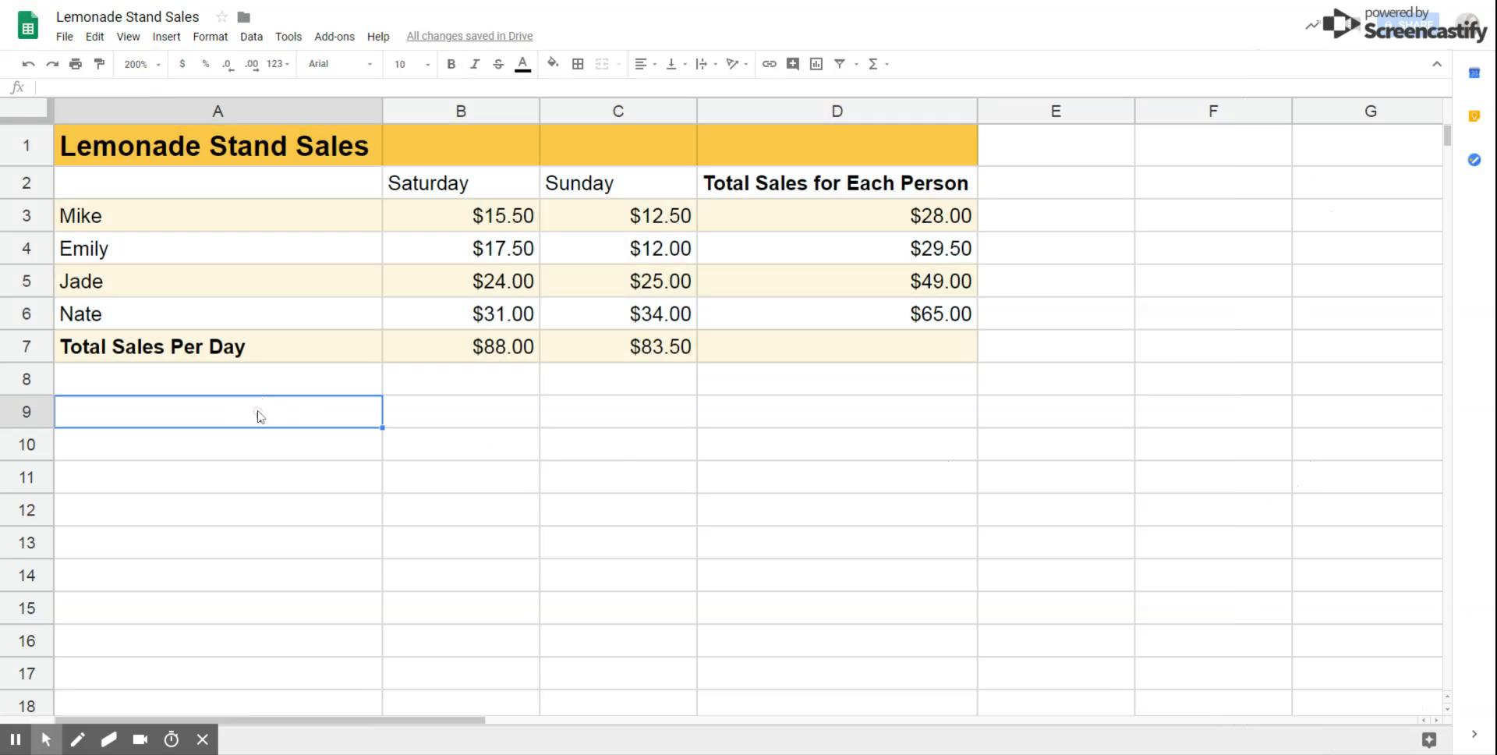